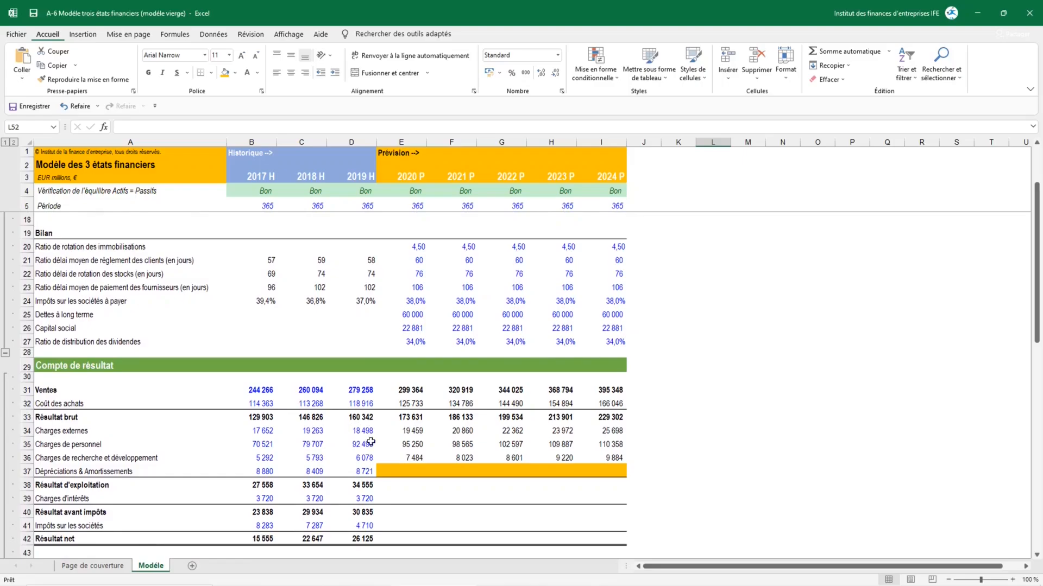
Examine the blank forecast cells for depreciation, fixed assets and CAPEX across the three statements, plus the net fixed assets support schedule
drag(387, 469, 584, 468)
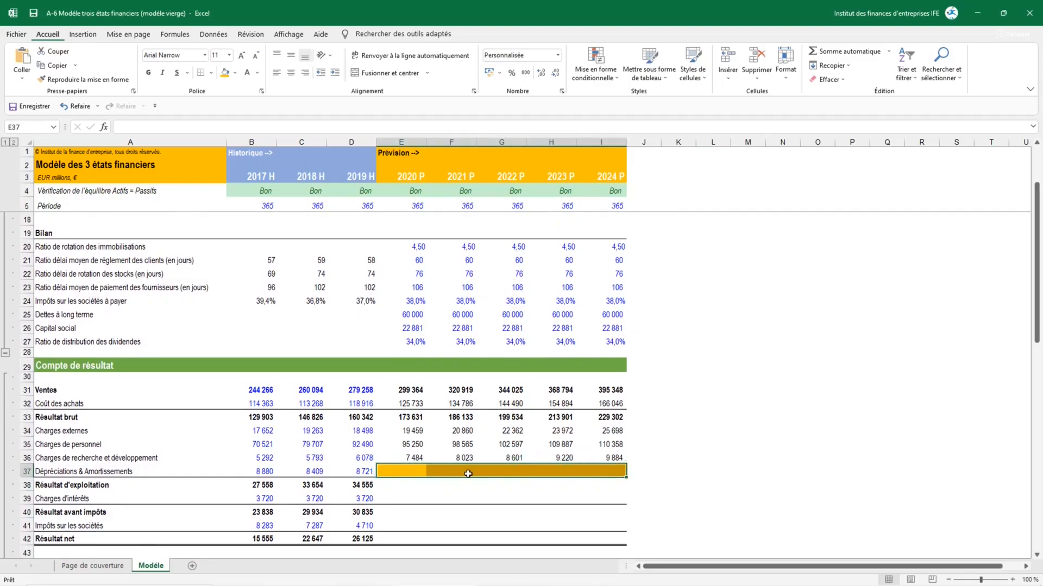
scroll(474, 471, down, 4)
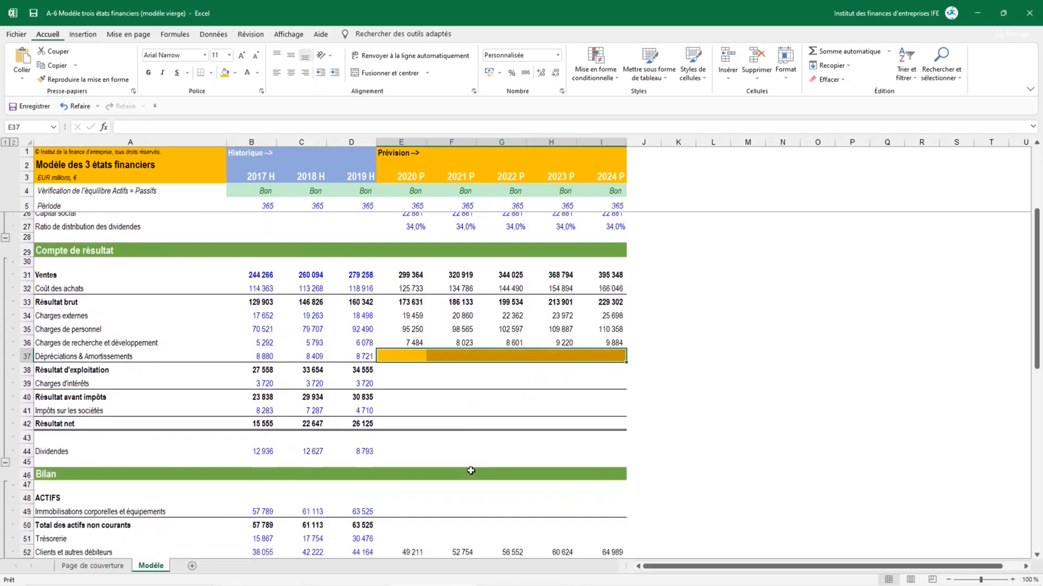
drag(391, 465, 607, 468)
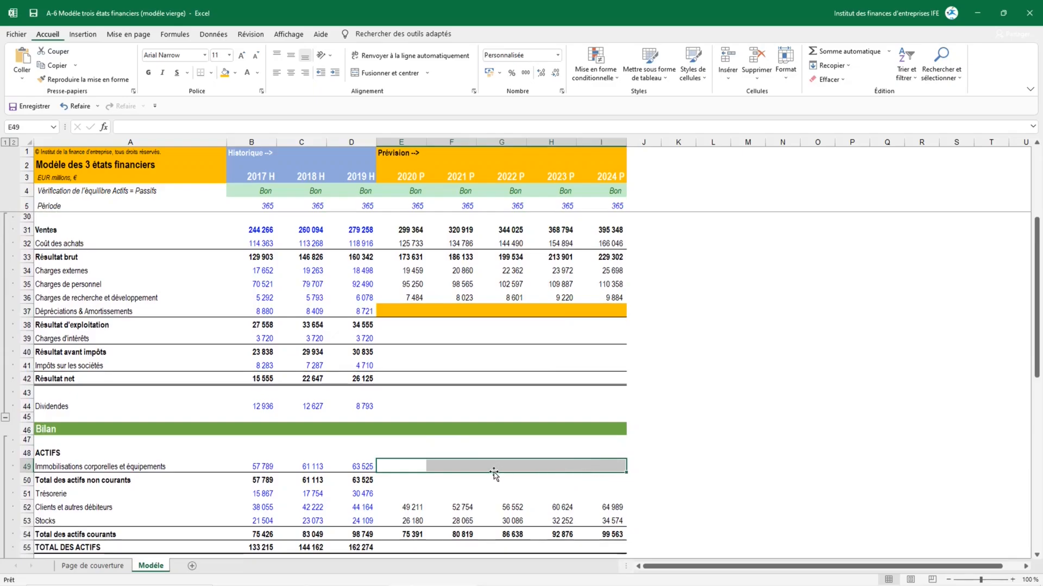
scroll(485, 480, down, 9)
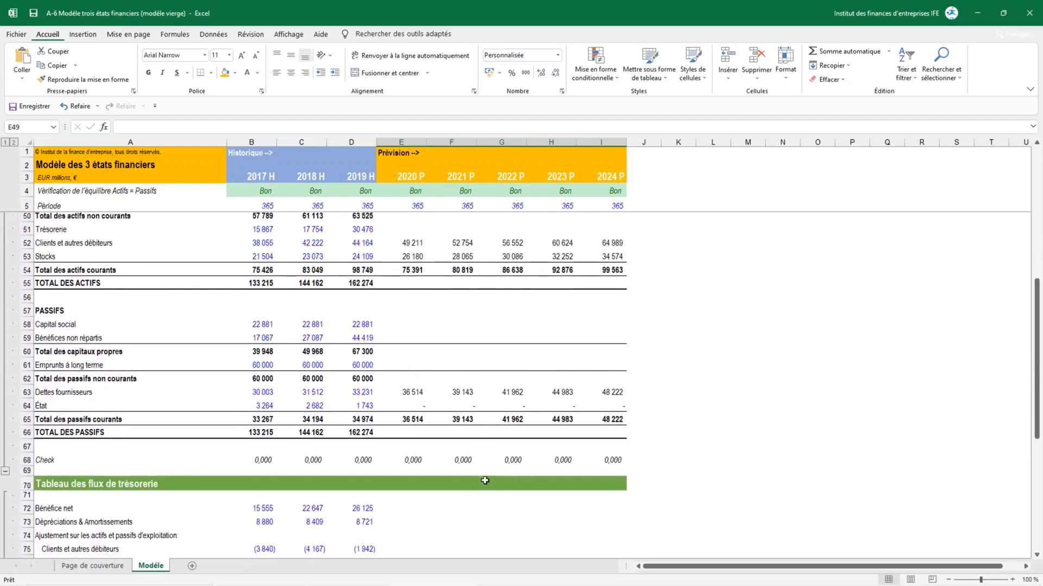
scroll(485, 480, down, 2)
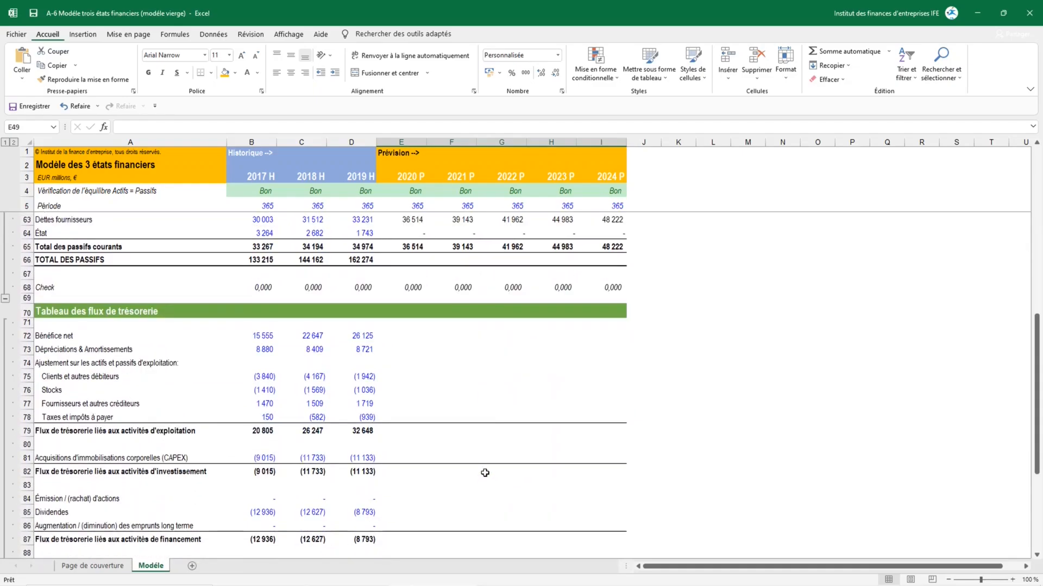
drag(391, 349, 609, 348)
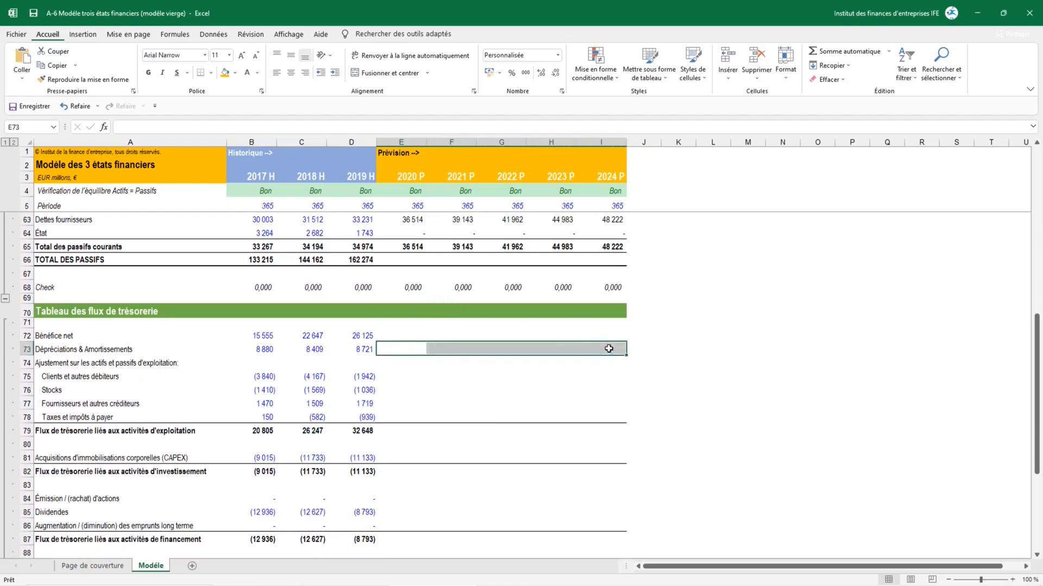
drag(393, 458, 618, 455)
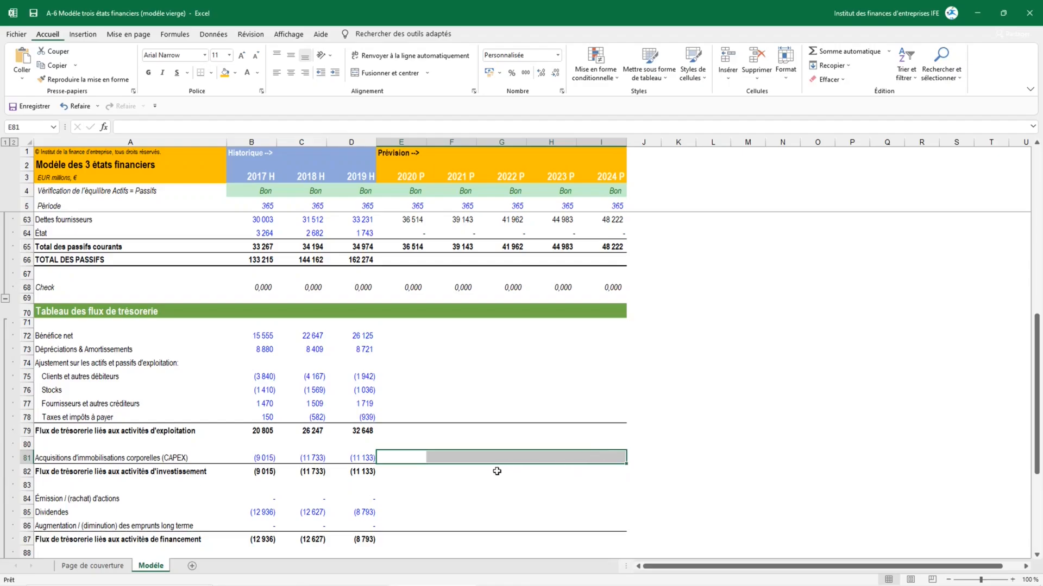
scroll(531, 422, up, 6)
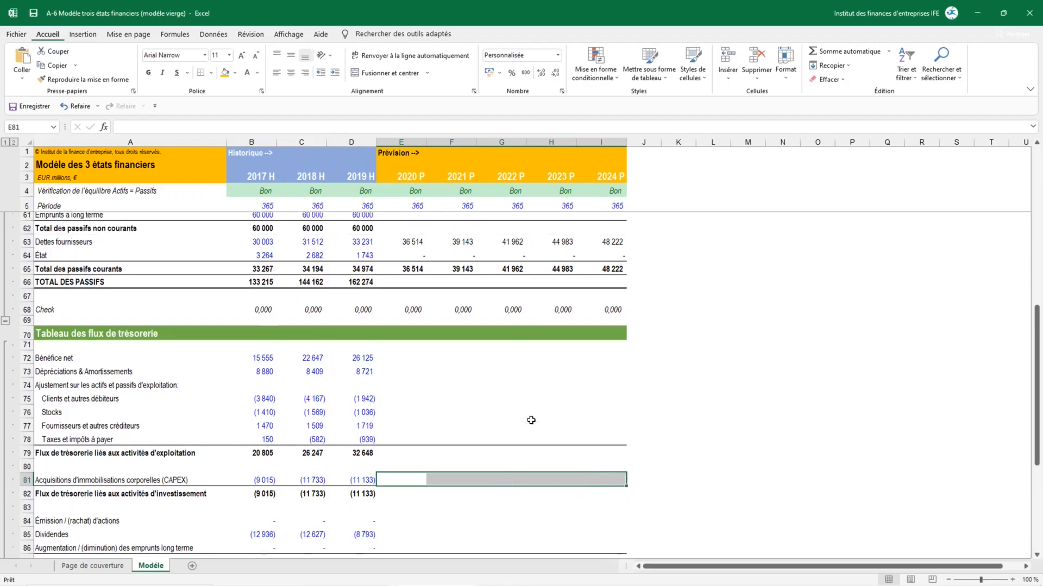
scroll(532, 421, down, 10)
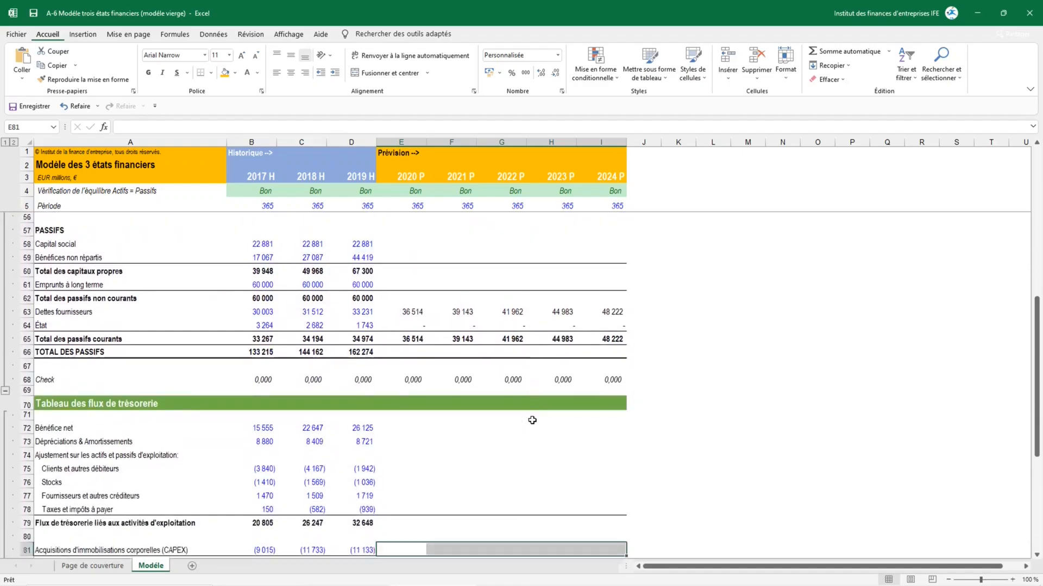
scroll(532, 420, down, 4)
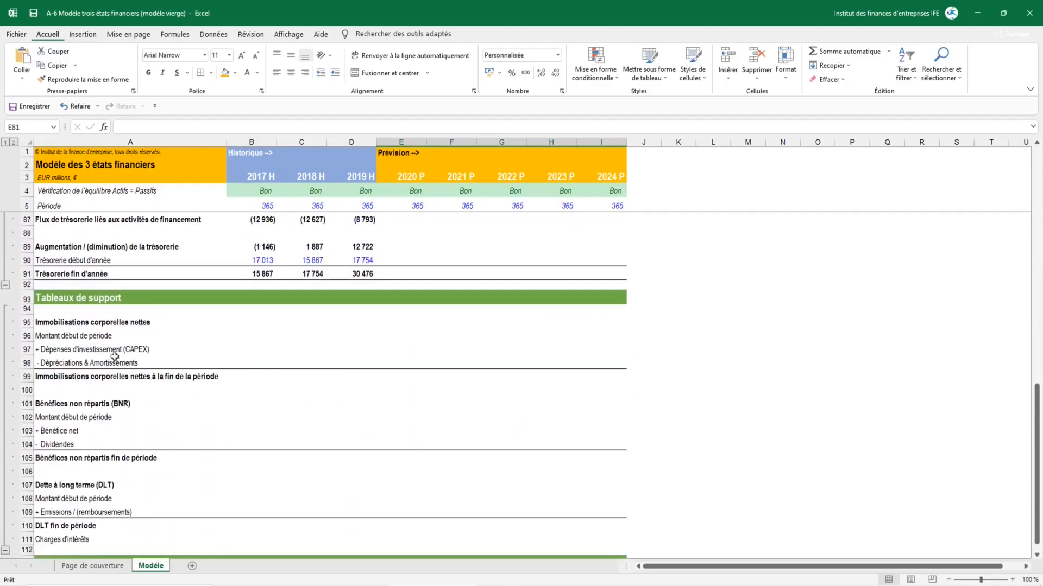
drag(37, 322, 589, 375)
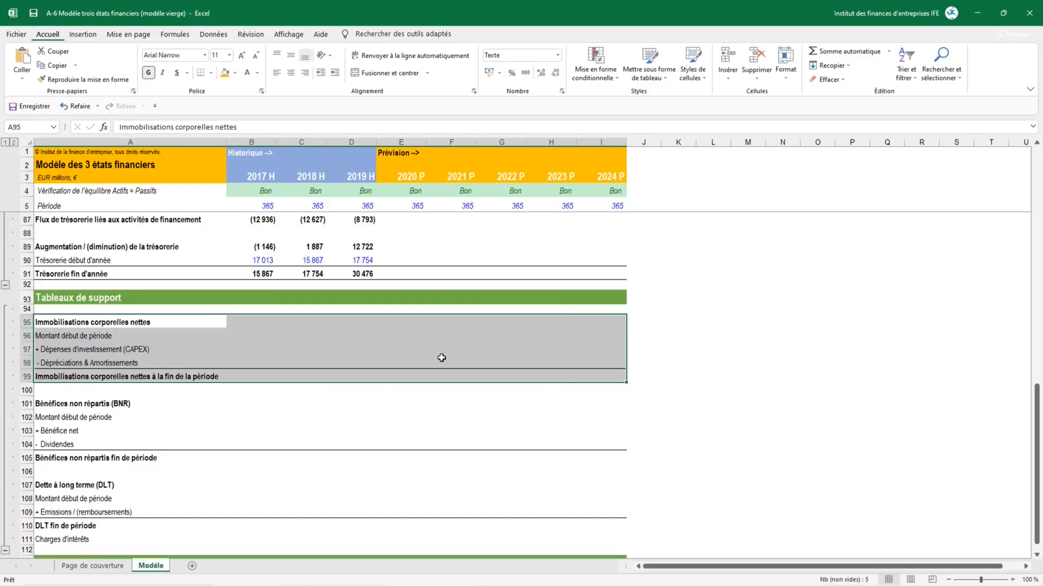
Link the 2017 closing net fixed assets in cell B99 to the balance sheet fixed assets with =B49
click(262, 375)
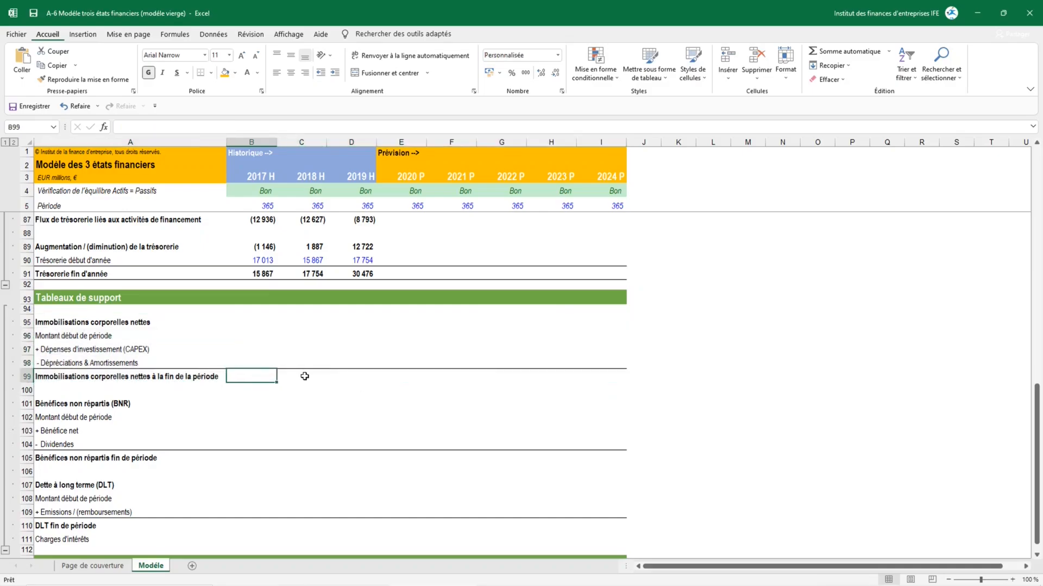
text(=)
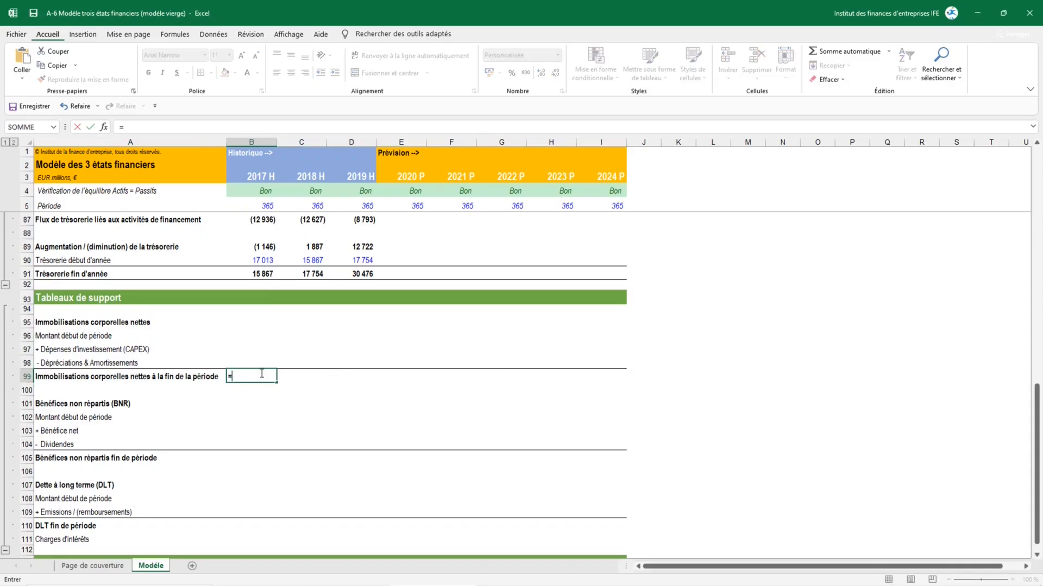
scroll(261, 374, up, 12)
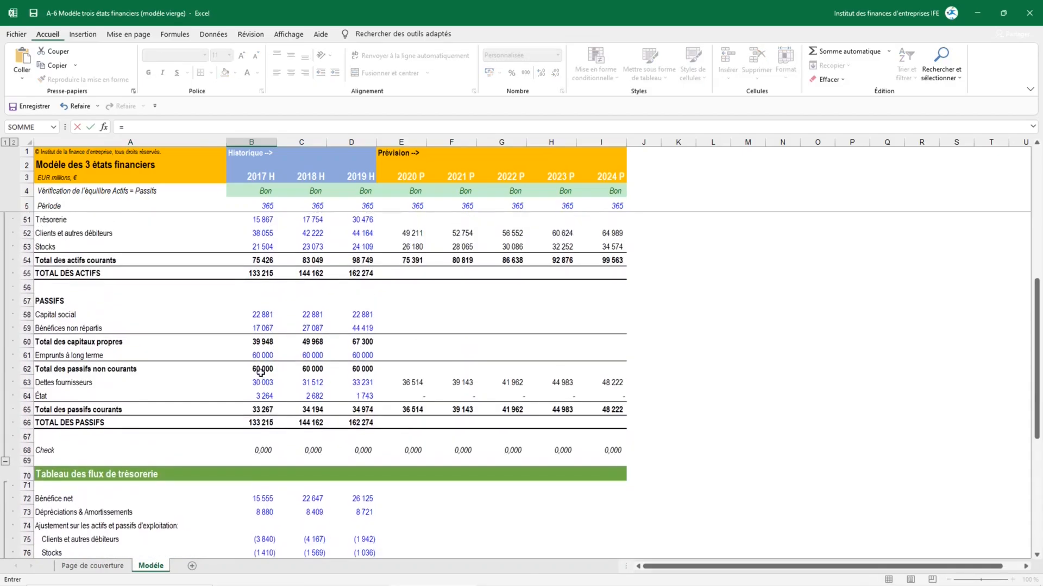
scroll(261, 372, up, 3)
click(262, 308)
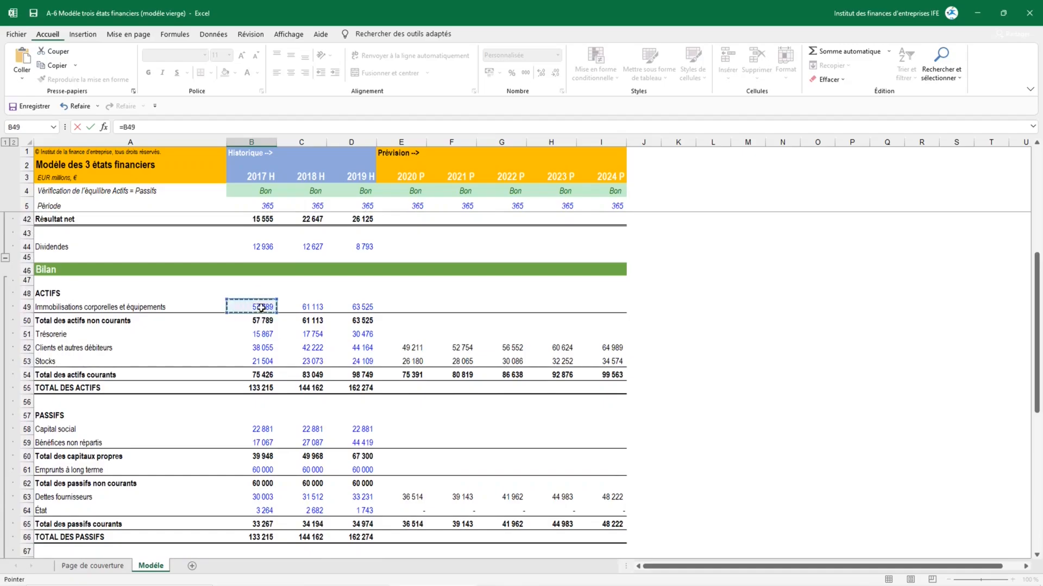
key(Return)
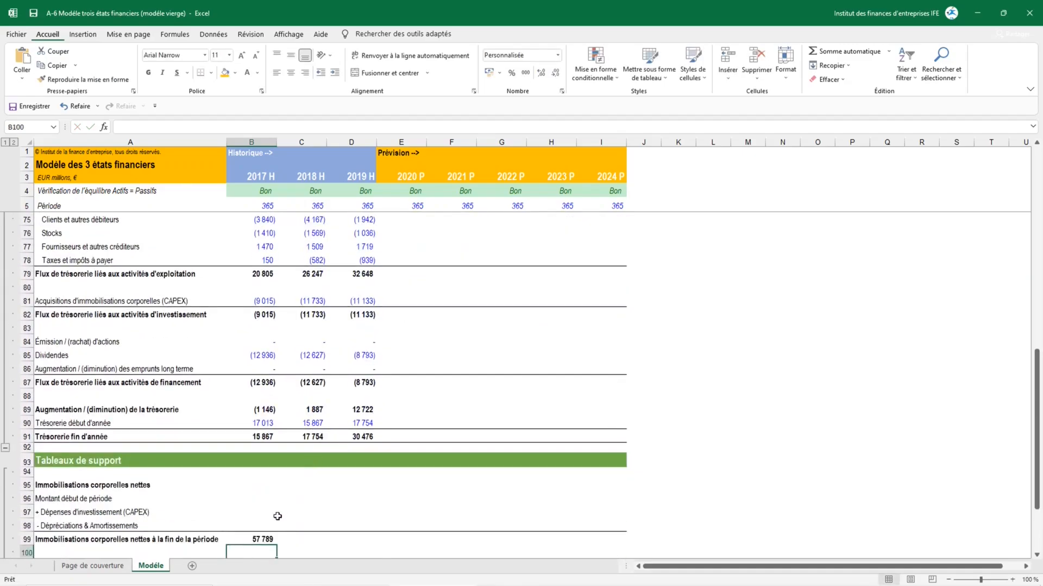
Link the 2017 depreciation line of the support schedule, cell B98, to the income statement with =B37
click(270, 525)
text(=)
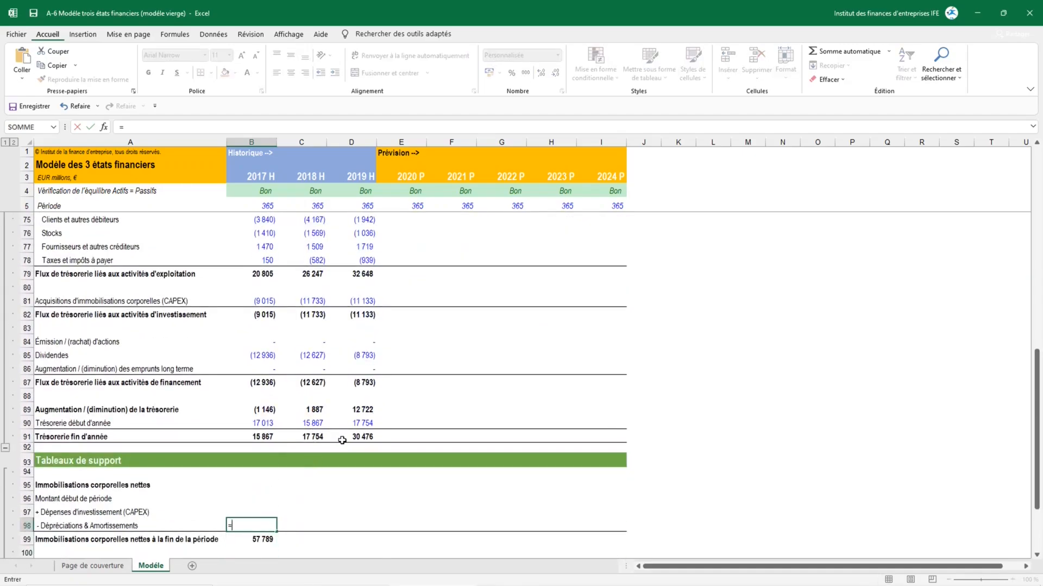
scroll(294, 408, up, 4)
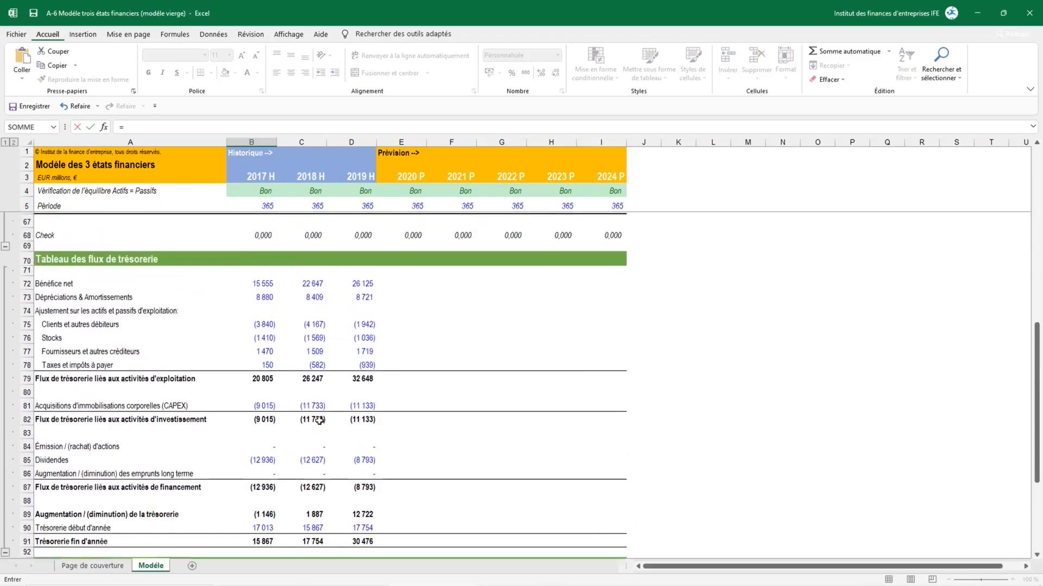
scroll(270, 350, up, 13)
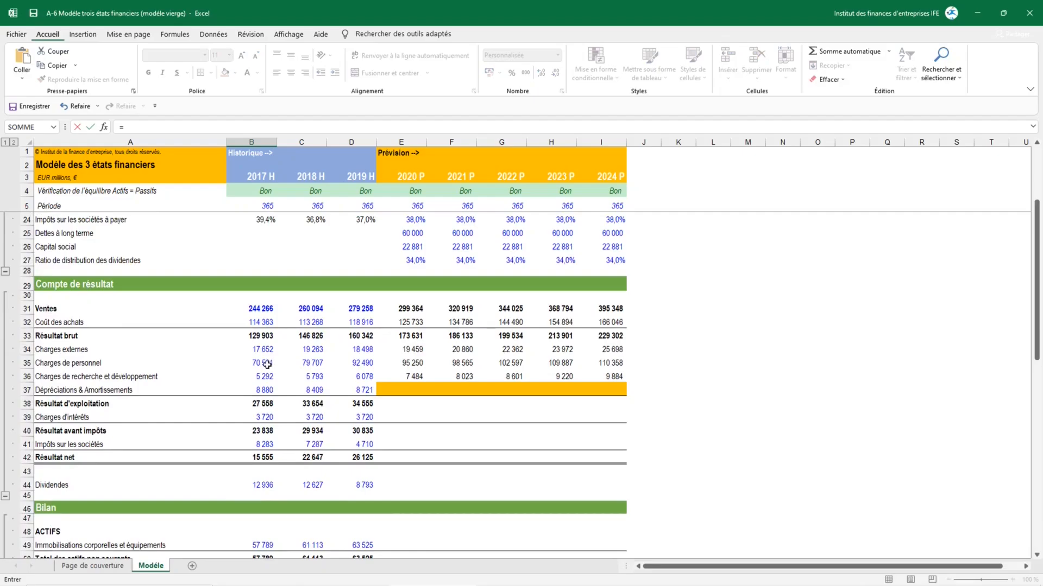
click(272, 386)
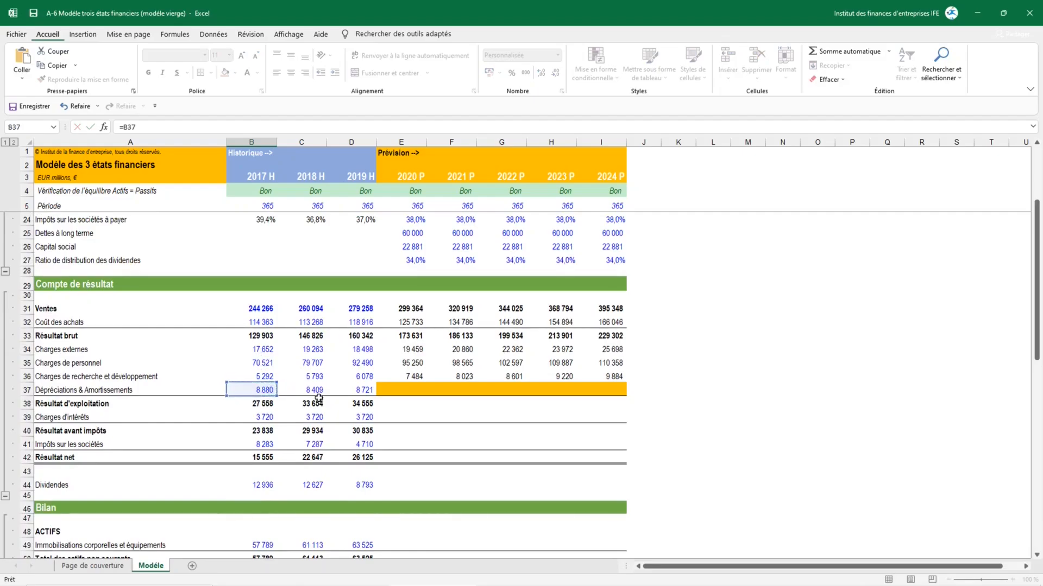
key(Return)
Link the 2017 CAPEX line in cell B97 to the cash flow statement with its sign reversed, using =-B81
click(264, 486)
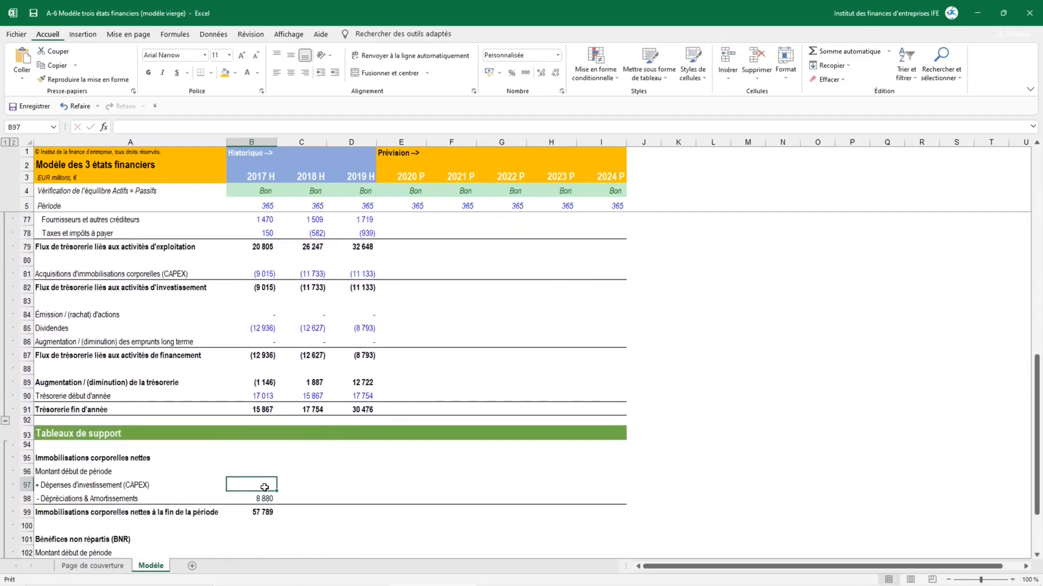
text(=-)
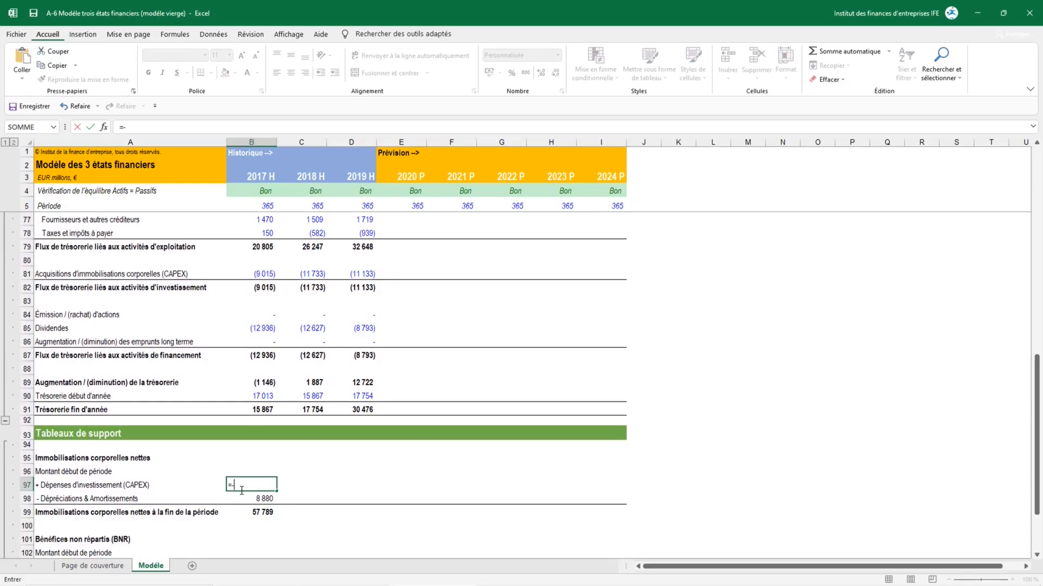
scroll(294, 393, up, 1)
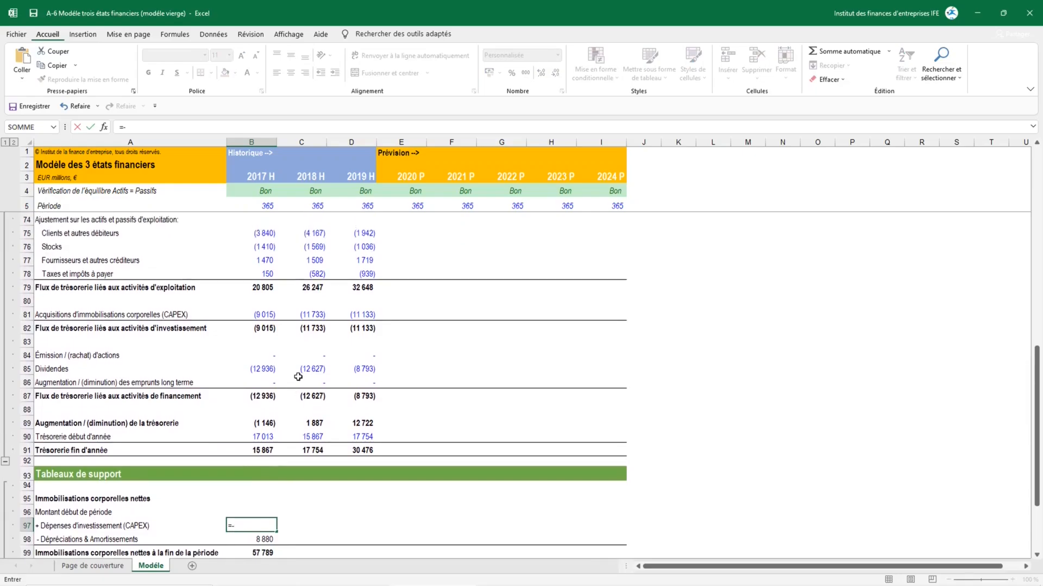
click(269, 314)
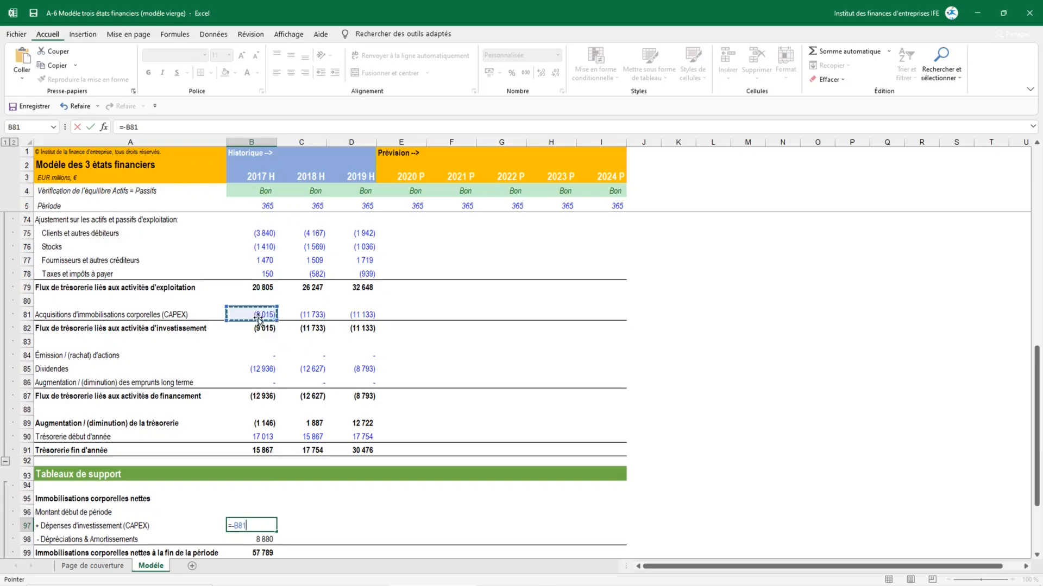
key(Return)
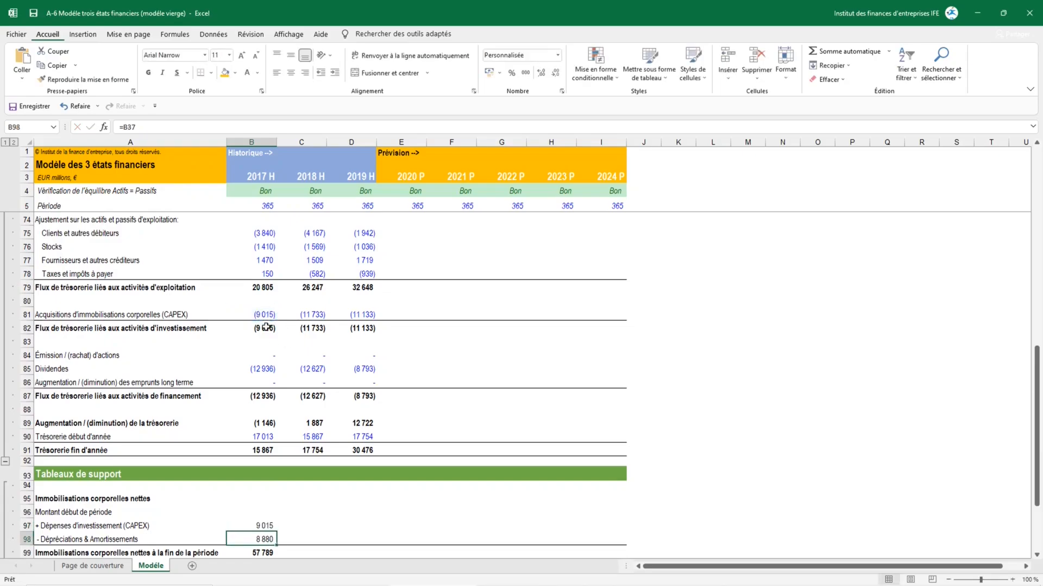
Calculate the 2017 opening net fixed assets in cell B96 from closing amount plus depreciation minus CAPEX, using =B99+B98-B97
key(Up)
key(Up)
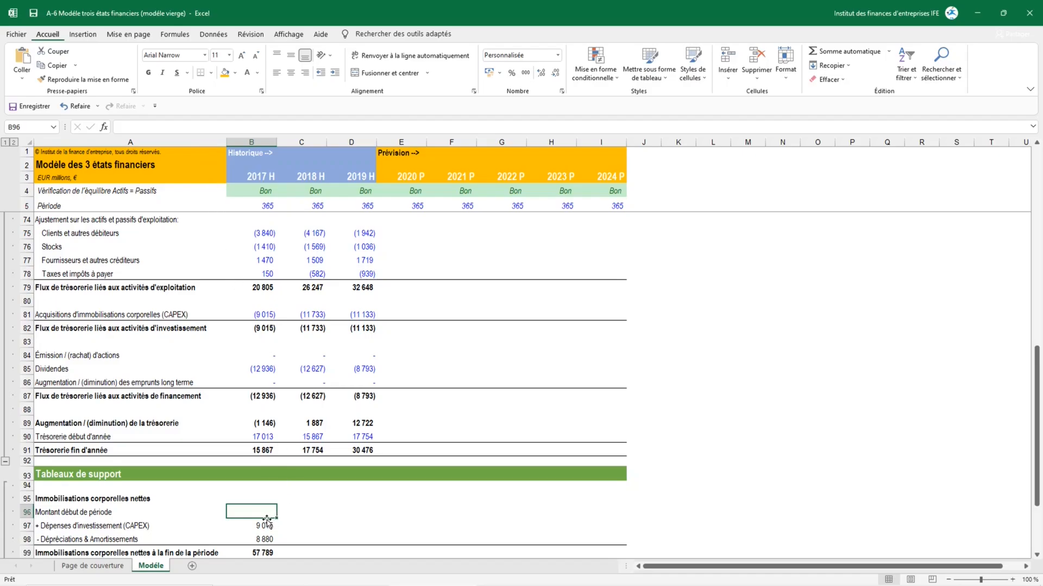
text(=)
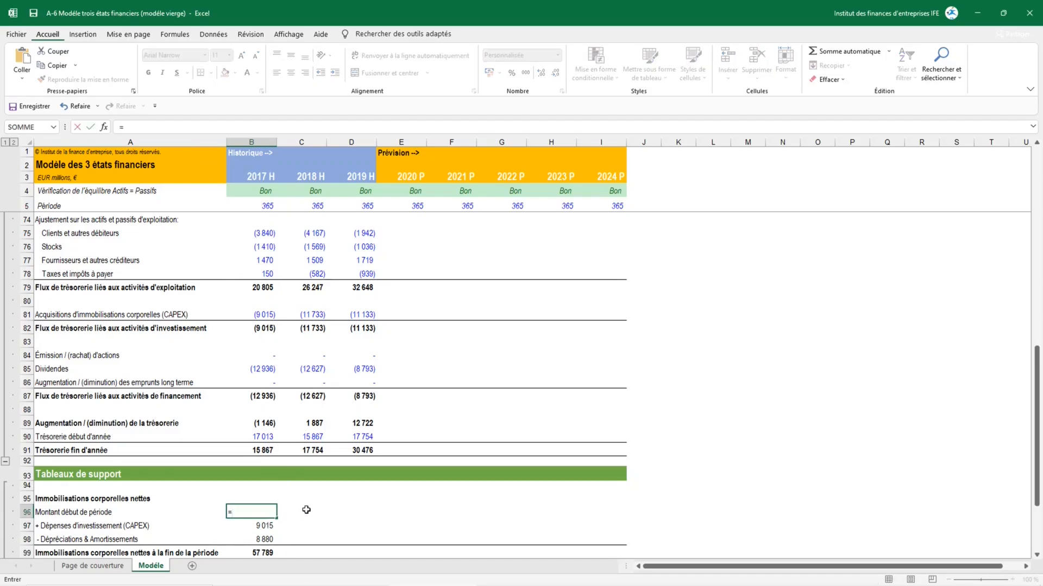
scroll(305, 506, down, 1)
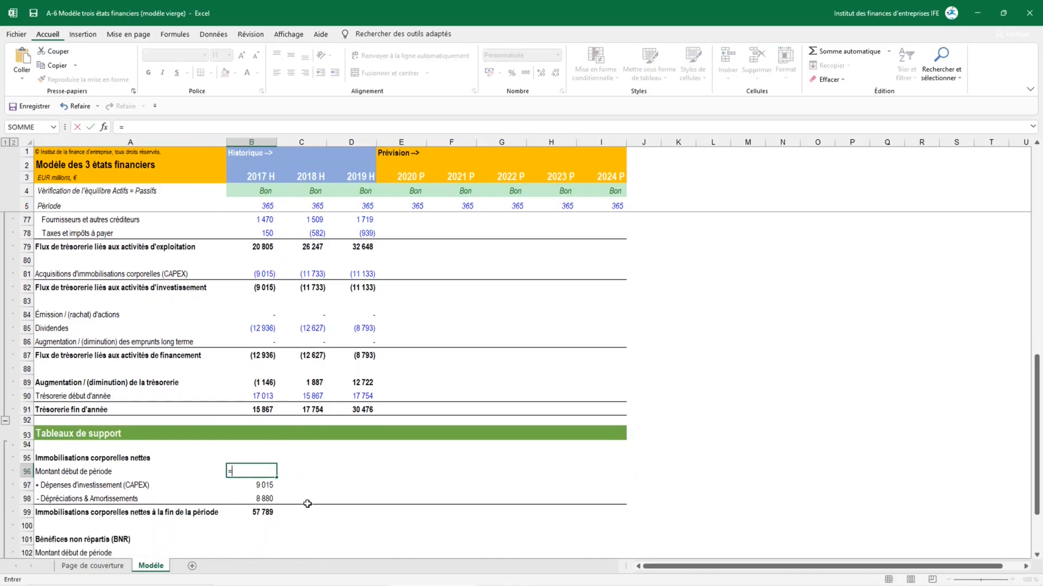
click(259, 513)
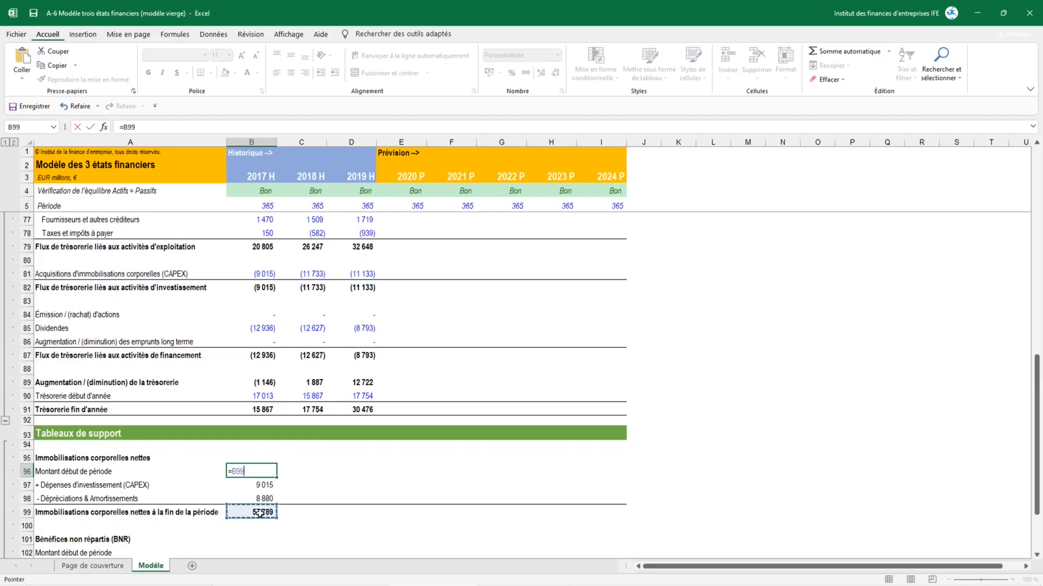
text(+)
click(256, 500)
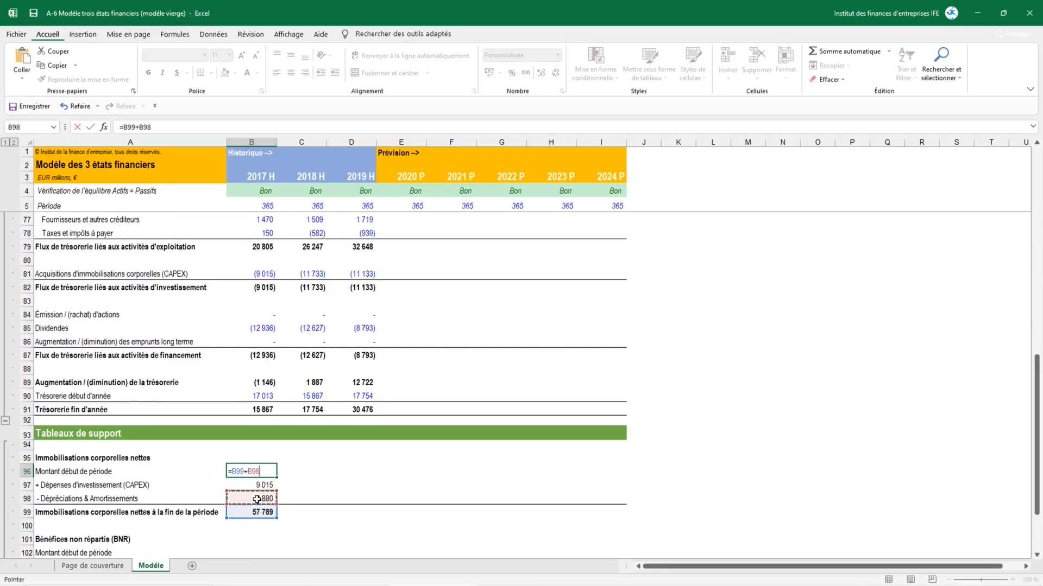
text(-)
click(262, 485)
key(Return)
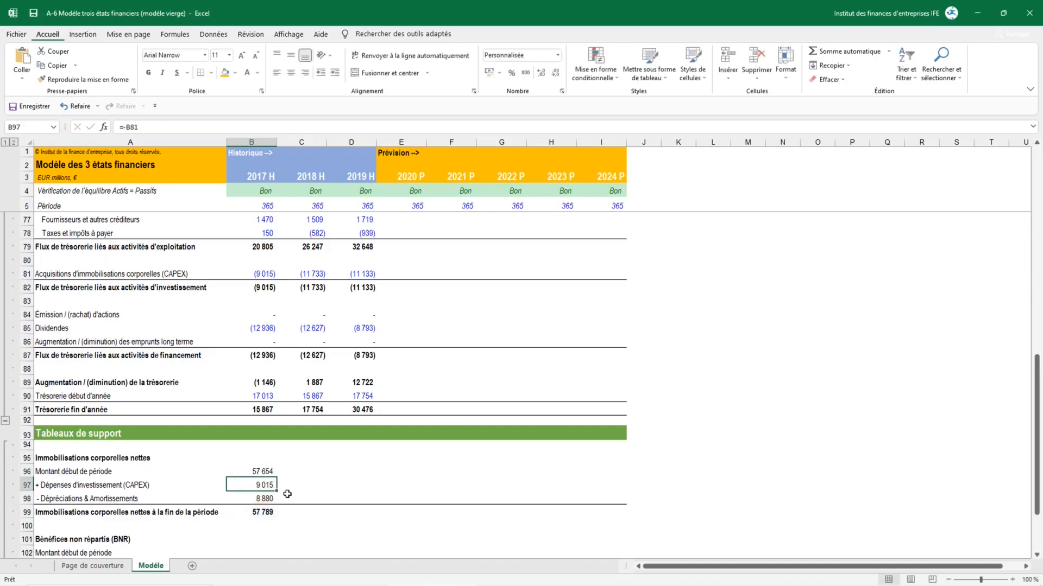
Set the 2018 opening net fixed assets in cell C96 to the 2017 closing amount with =B99
click(298, 472)
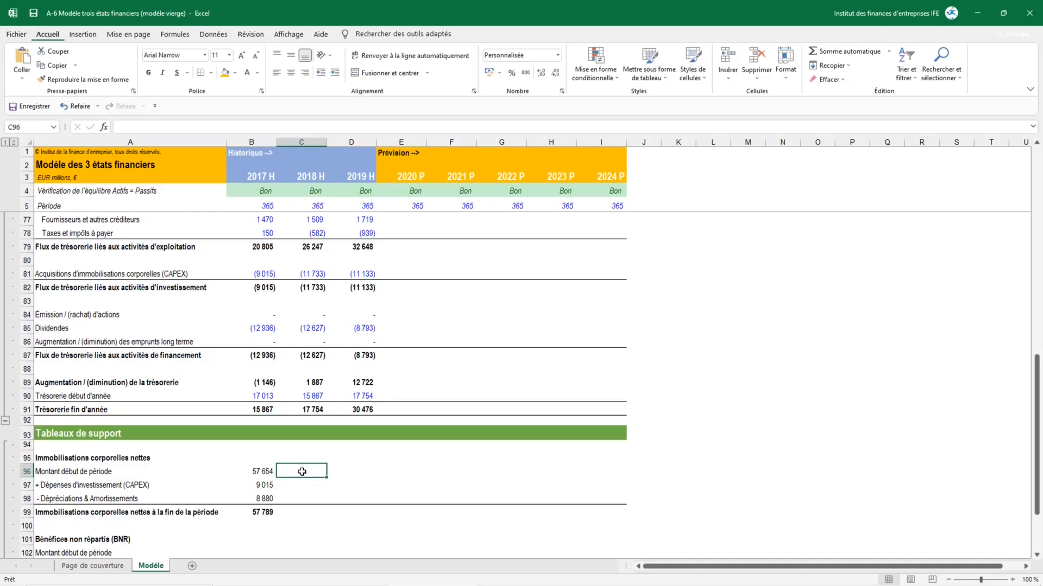
text(=)
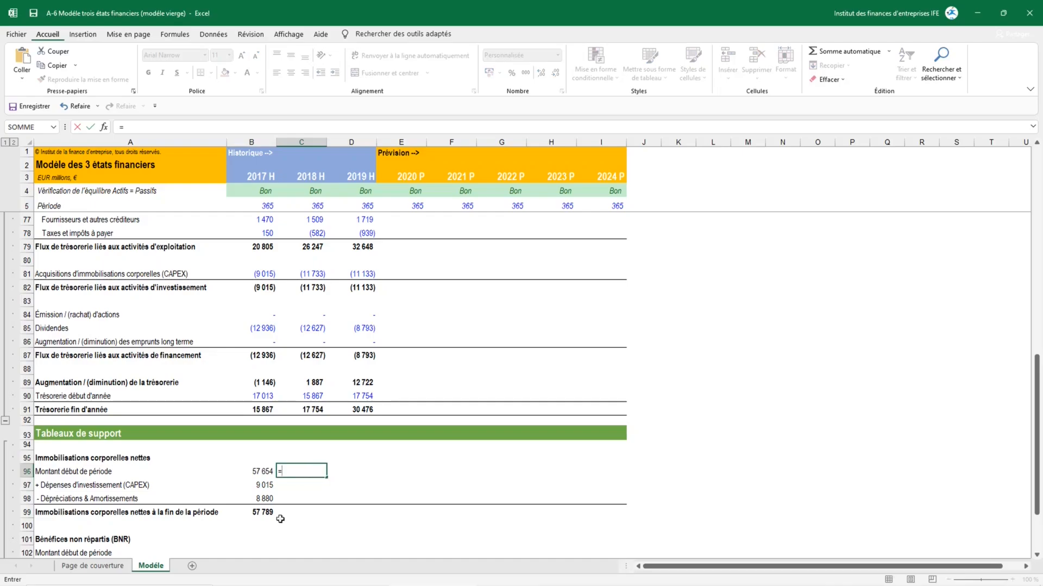
click(263, 510)
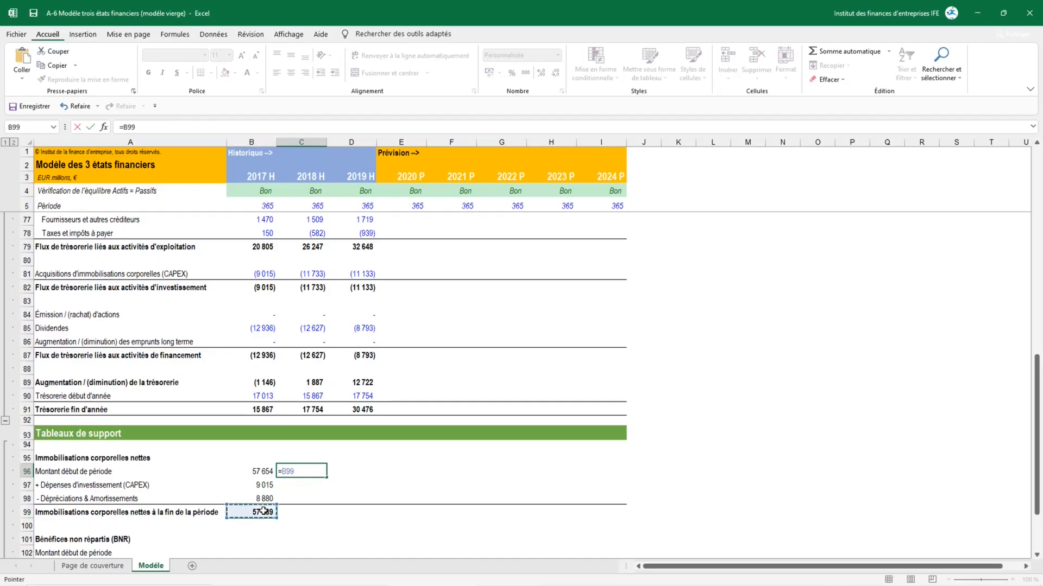
key(Return)
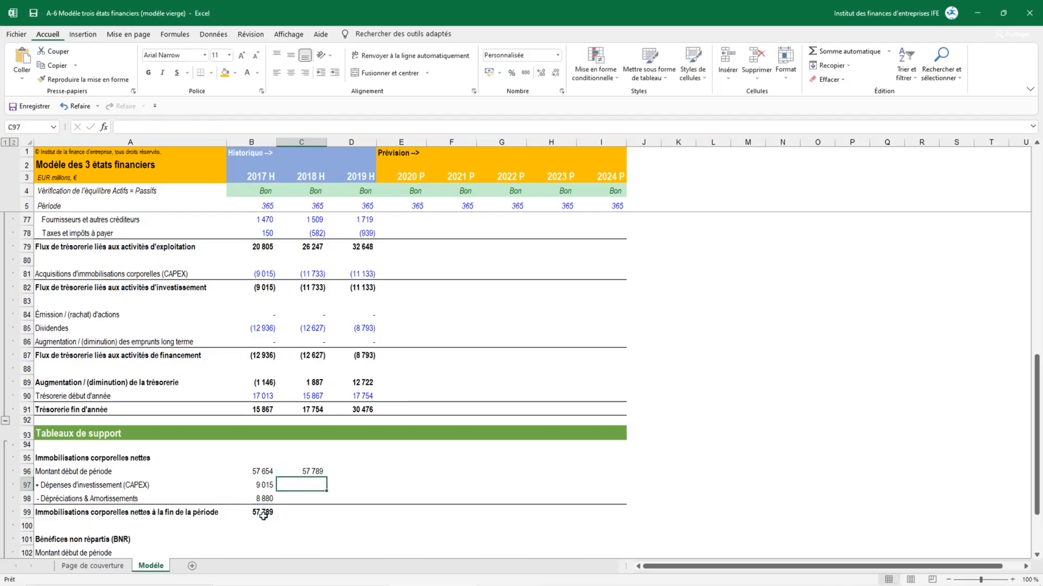
Copy the 2017 CAPEX and depreciation formulas in B97:B98 across to 2018, cells C97:C98
key(Left)
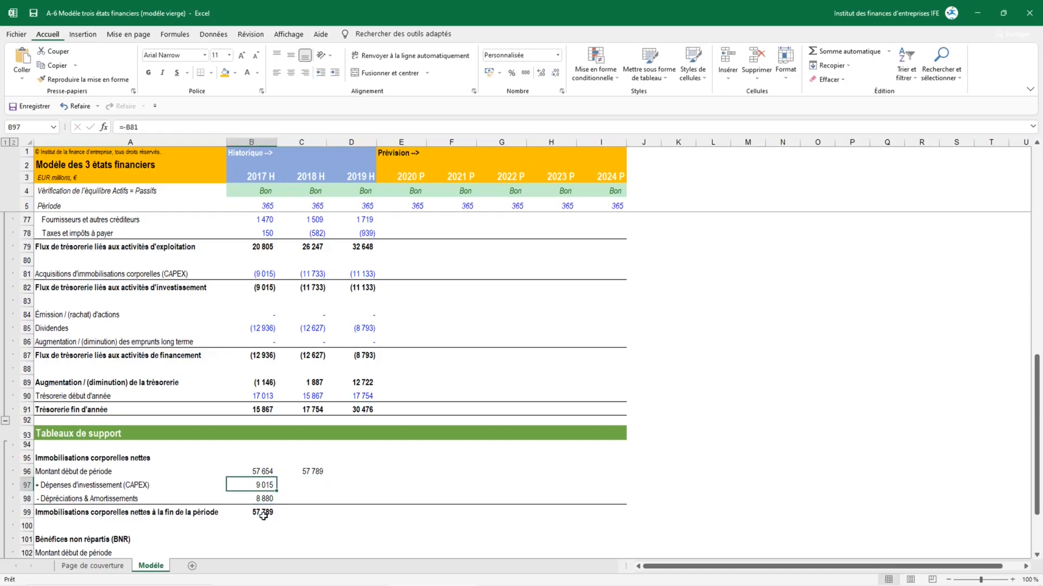
key(shift+Down)
key(shift+Right)
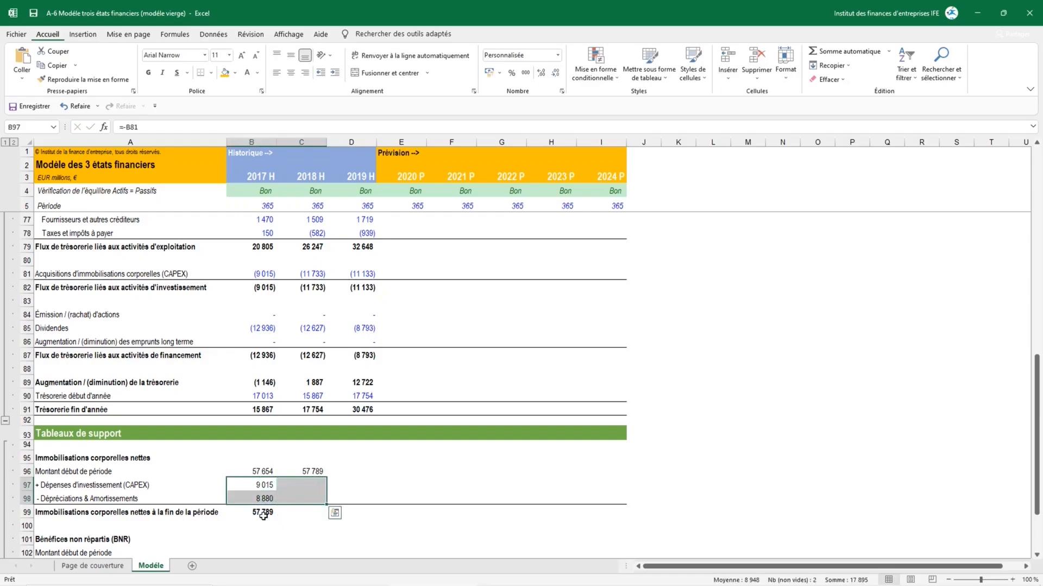
key(ctrl+r)
Calculate the 2018 closing net fixed assets in cell C99 from opening amount plus CAPEX minus depreciation, using =C96+C97-C98
key(Down)
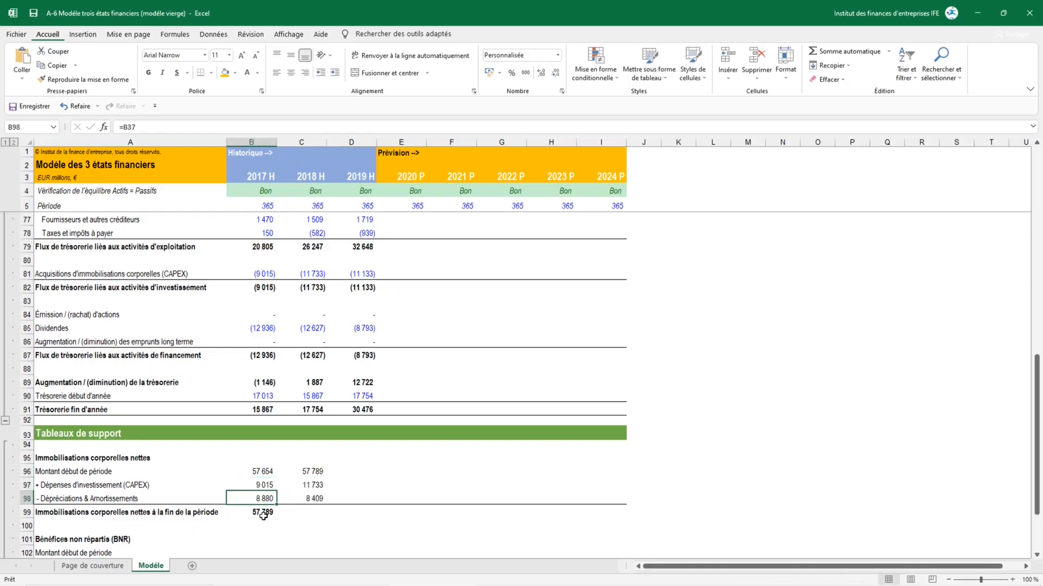
key(Down)
key(Right)
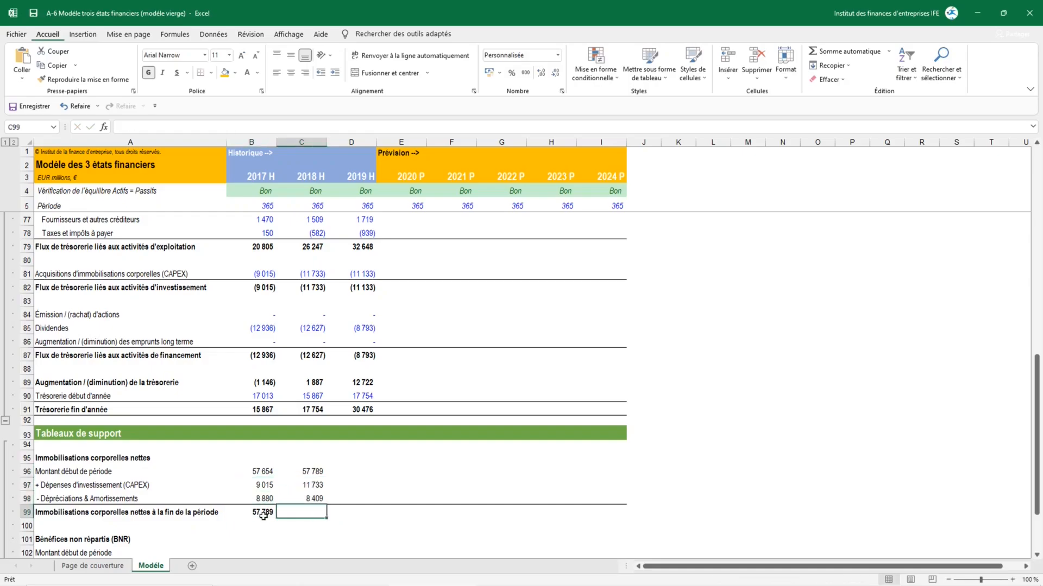
text(=)
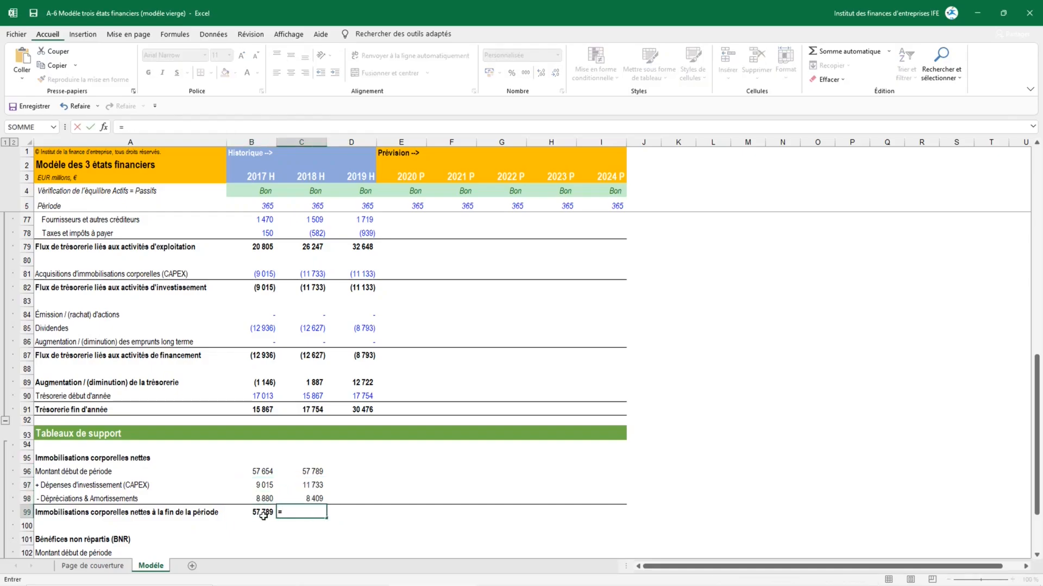
key(Up)
key(Up)
key(Up)
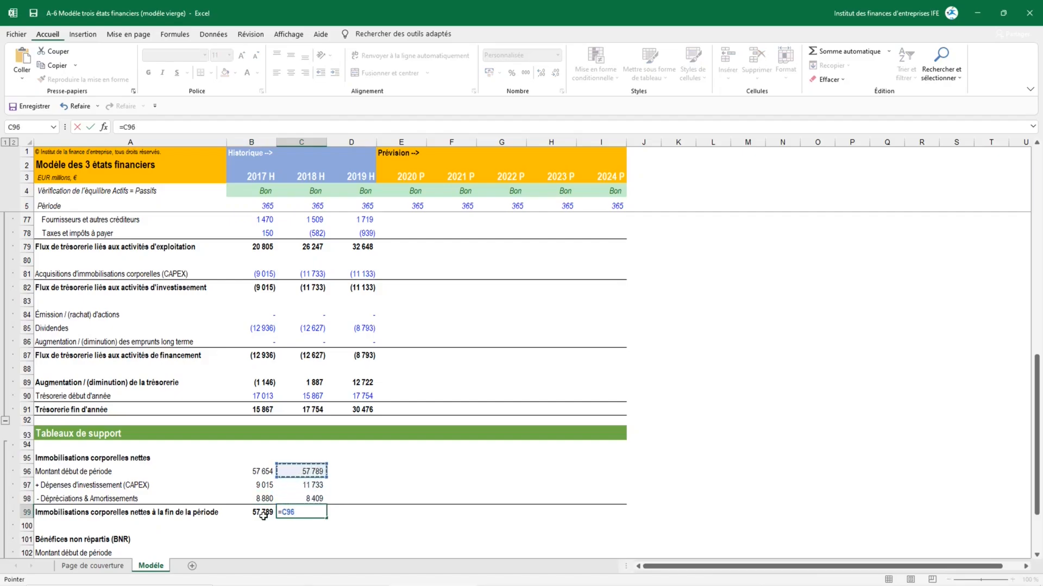
text(+)
key(Up)
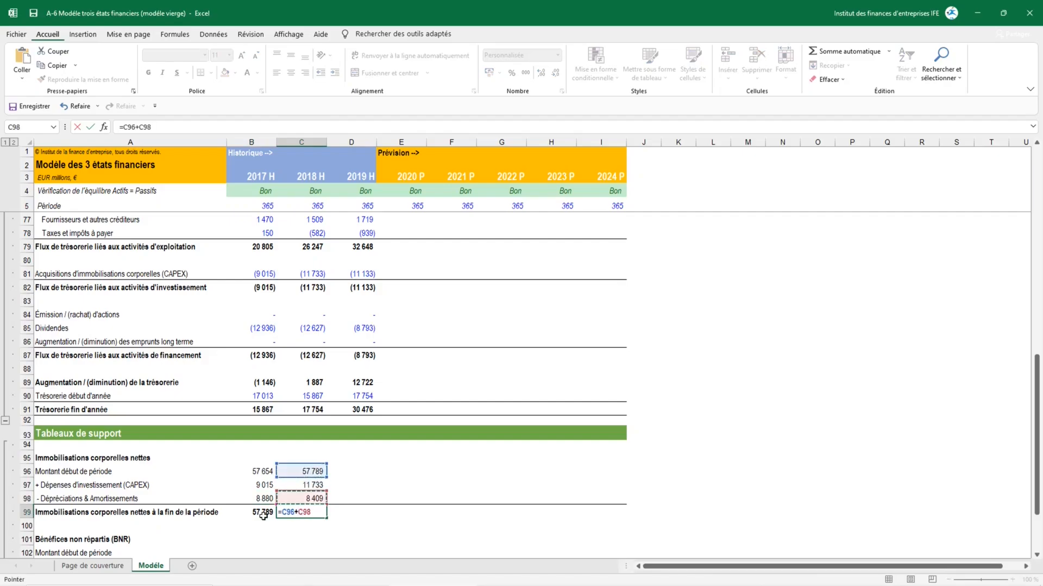
key(Up)
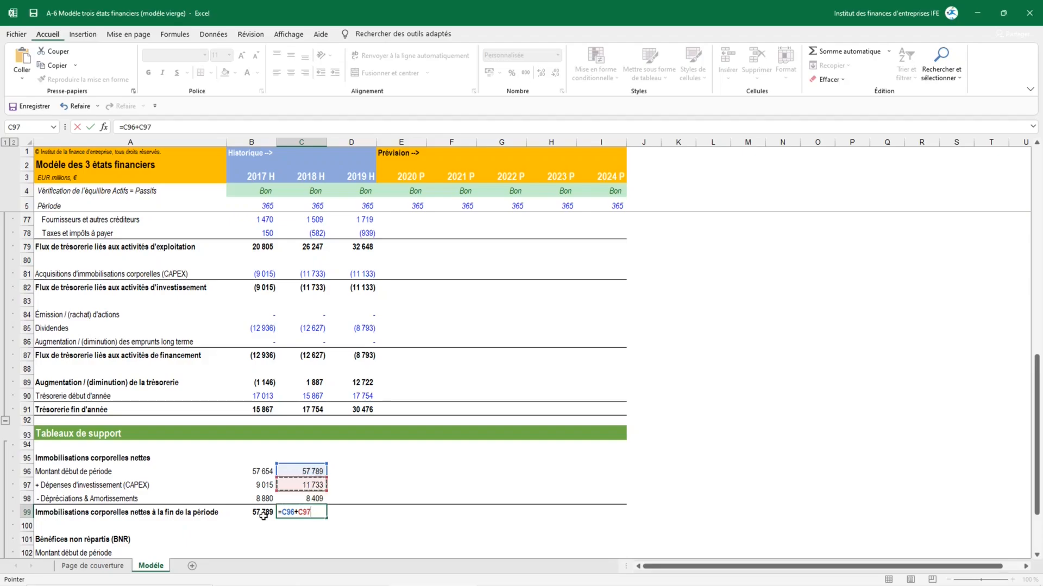
text(-)
key(Up)
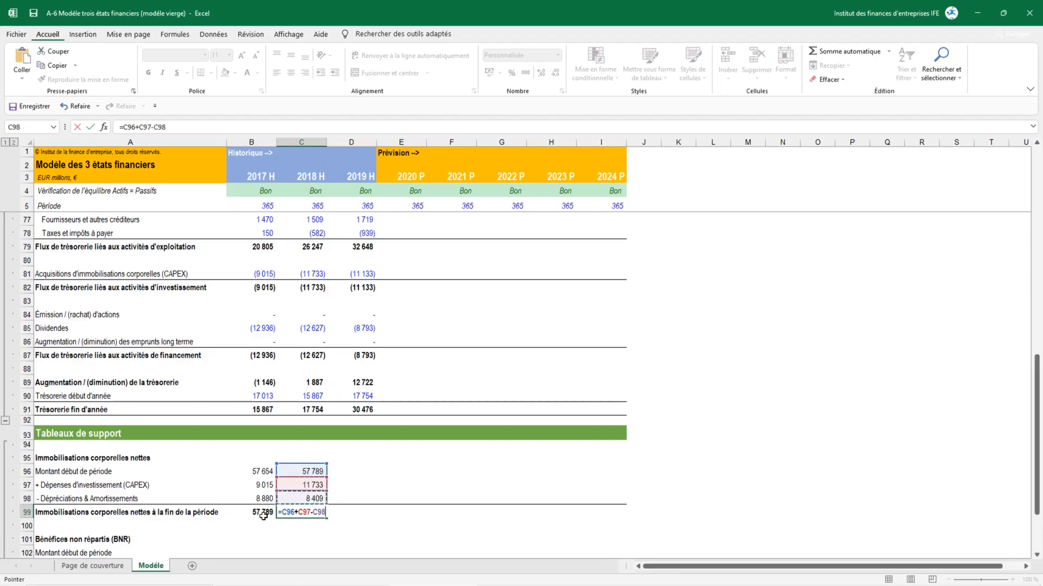
key(Return)
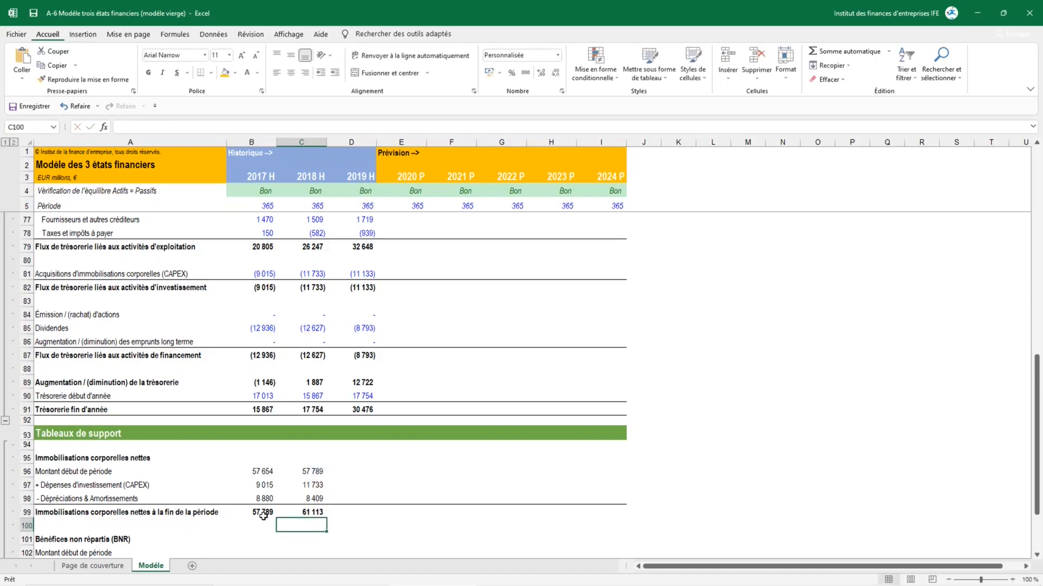
Compare the 2018 closing net fixed assets in C99 with the 2018 non-current assets total on the balance sheet
click(320, 512)
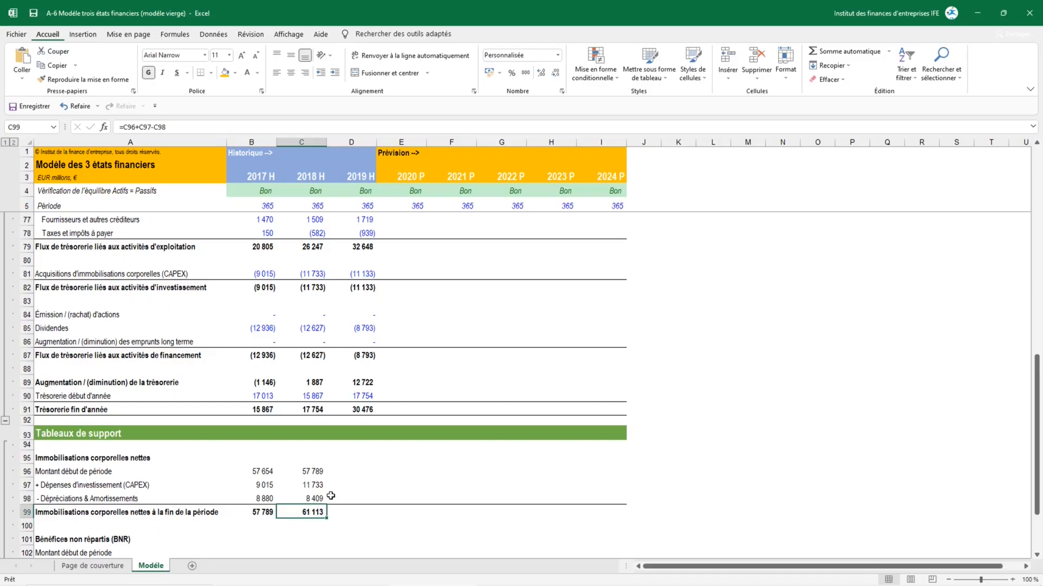
scroll(331, 496, up, 10)
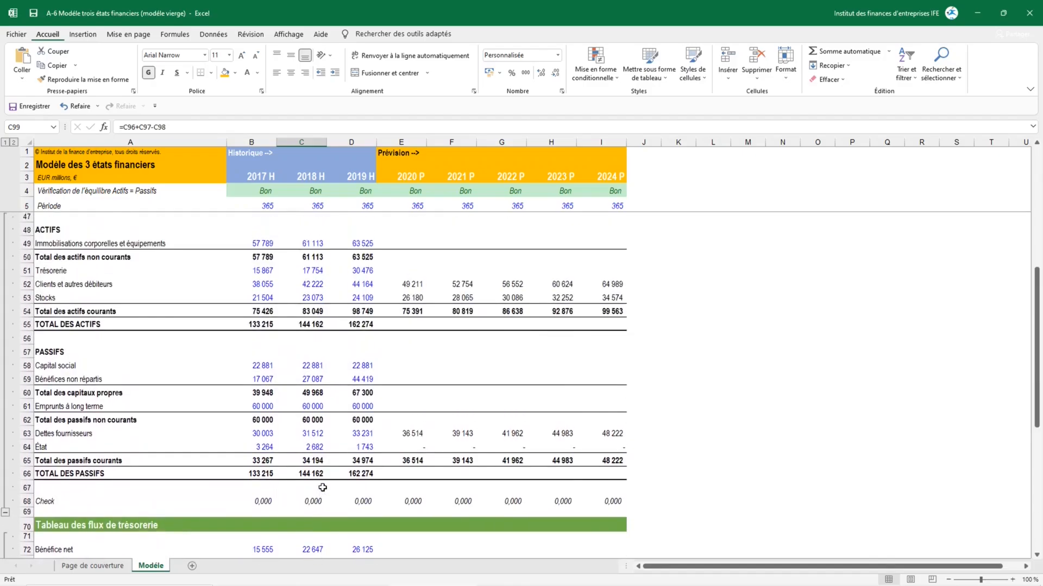
scroll(323, 487, up, 2)
click(315, 334)
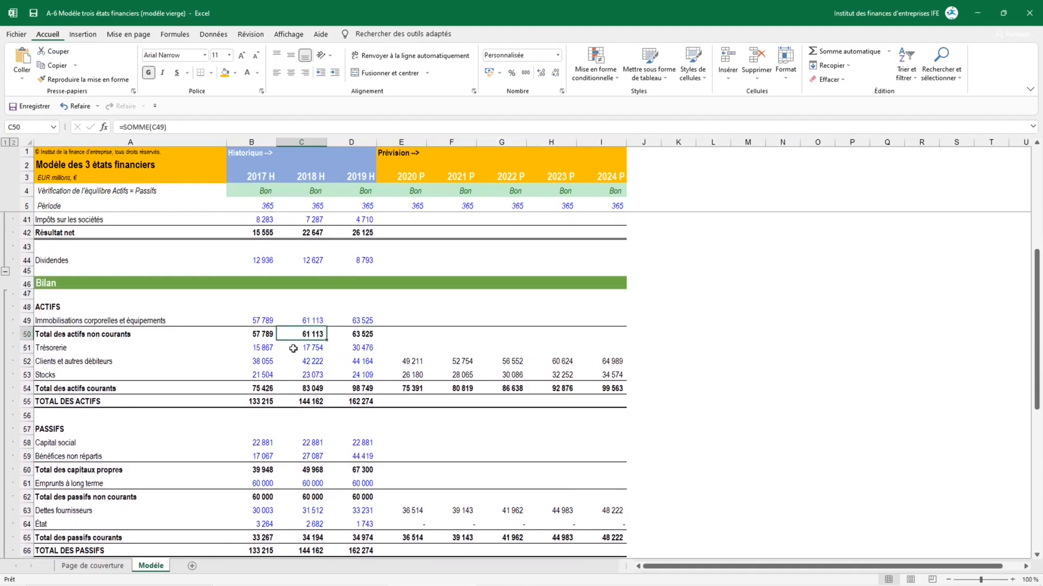
scroll(328, 448, down, 10)
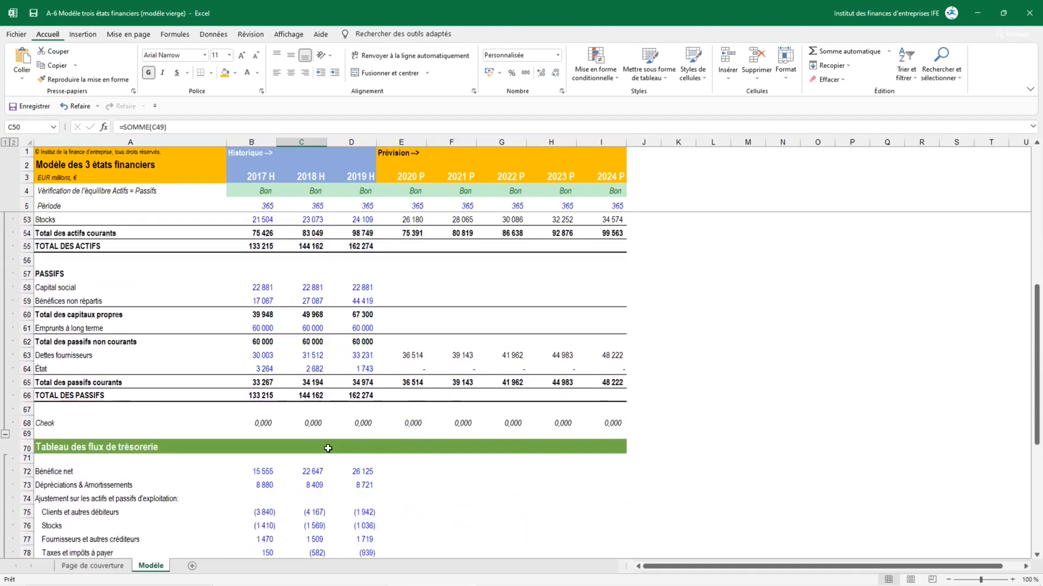
scroll(328, 450, down, 2)
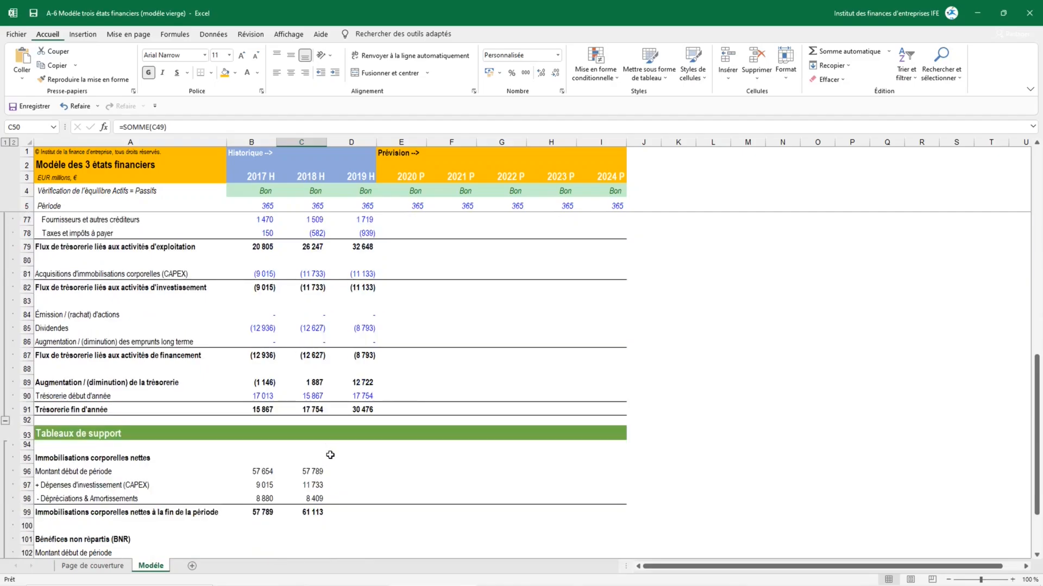
Copy the 2018 net fixed assets formulas in C96:C99 across to the 2019 column, cells D96:D99
click(342, 472)
drag(317, 472, 311, 514)
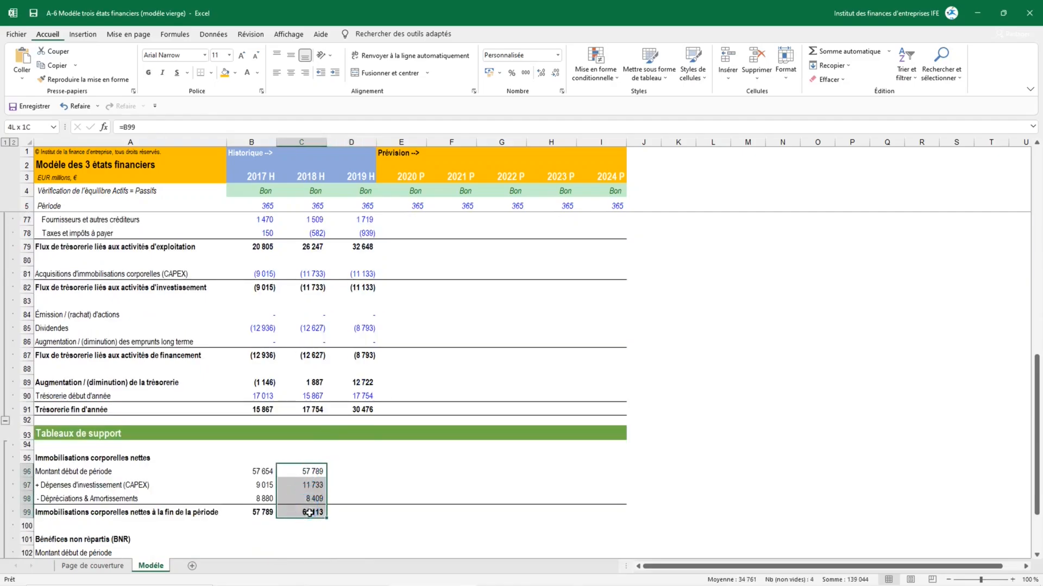
key(shift+Right)
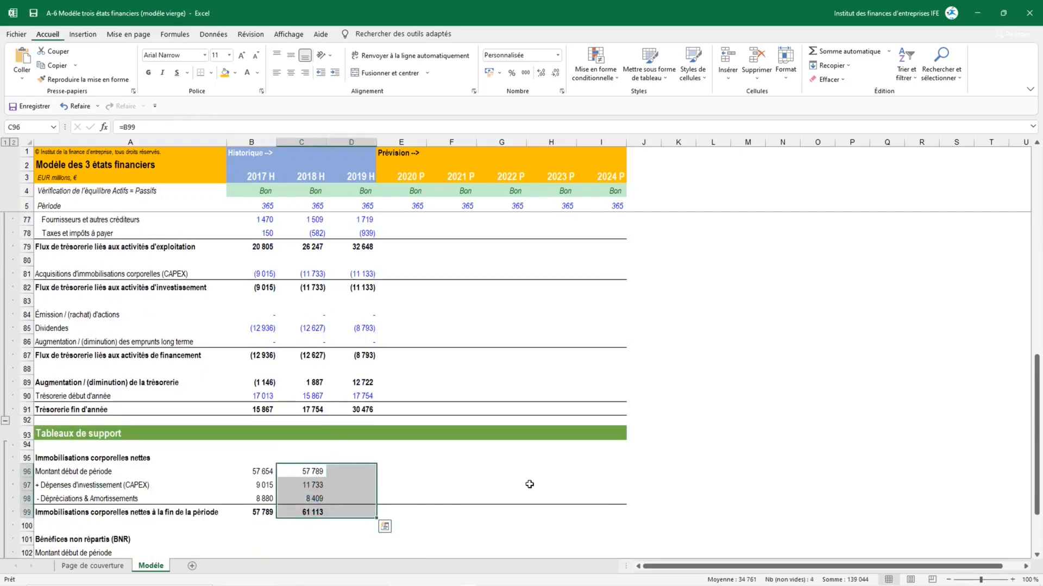
key(ctrl+d)
key(Right)
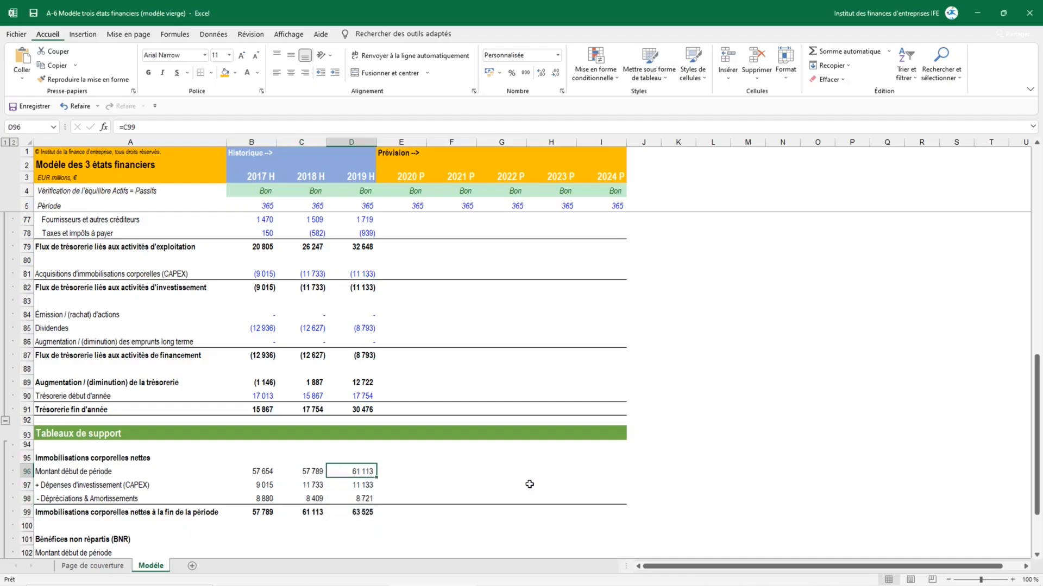
Forecast the 2020 closing net fixed assets in cell E99 by dividing sales by the fixed asset turnover ratio, using =E31/E20
key(Down)
key(Down)
key(Down)
key(Right)
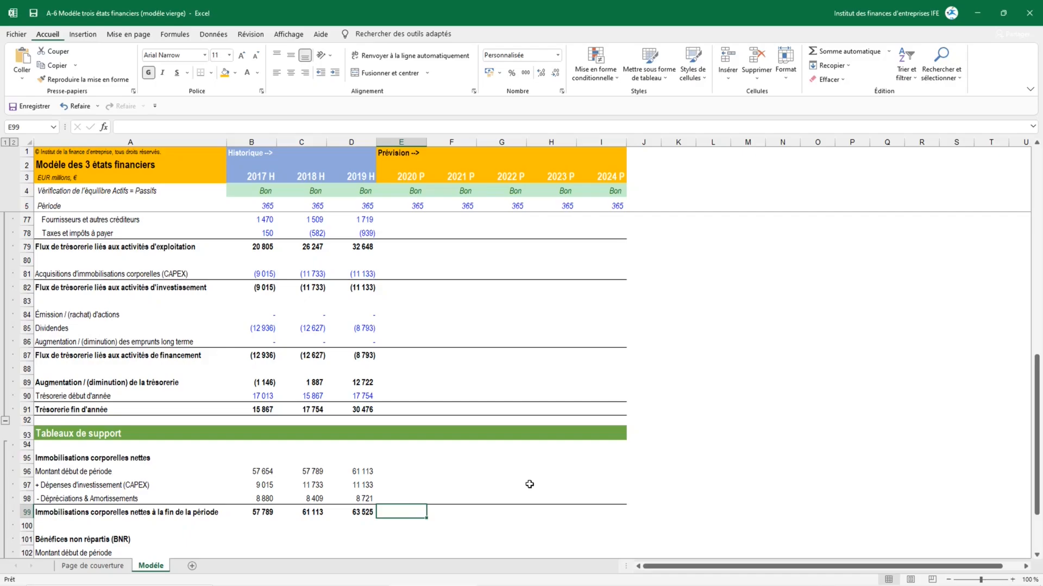
text(=)
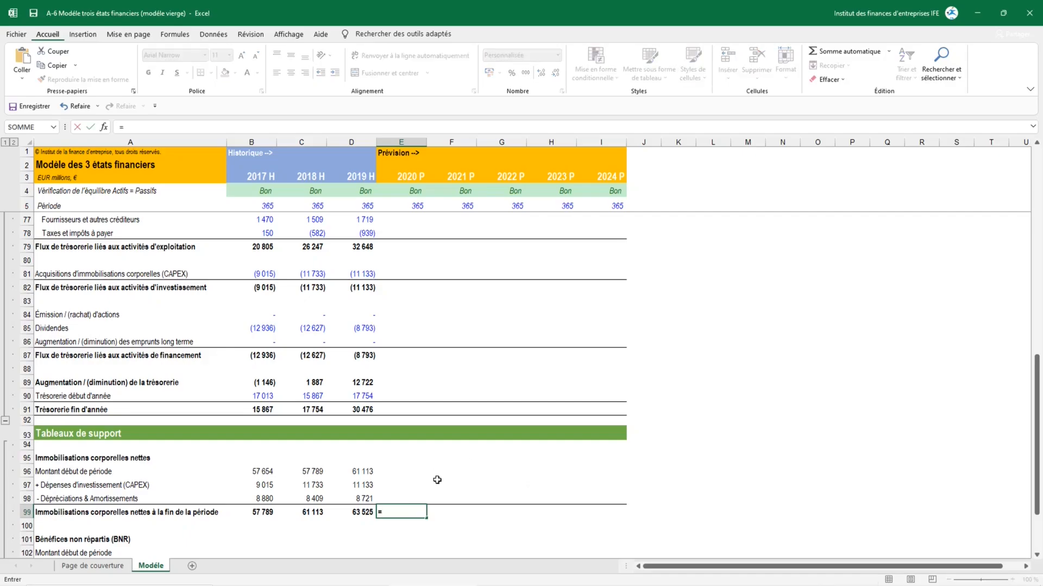
scroll(437, 480, up, 15)
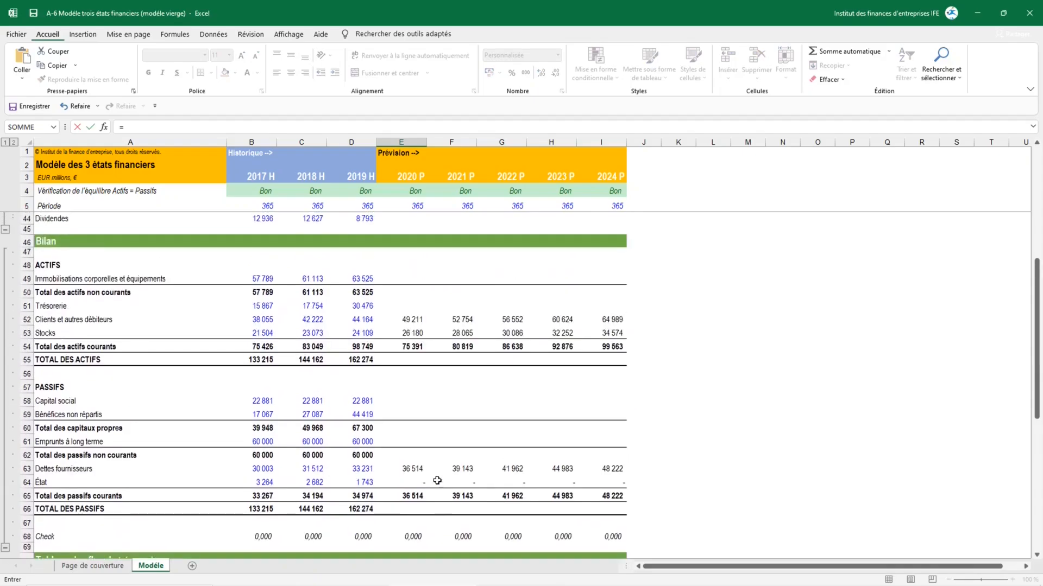
scroll(437, 481, up, 4)
click(406, 363)
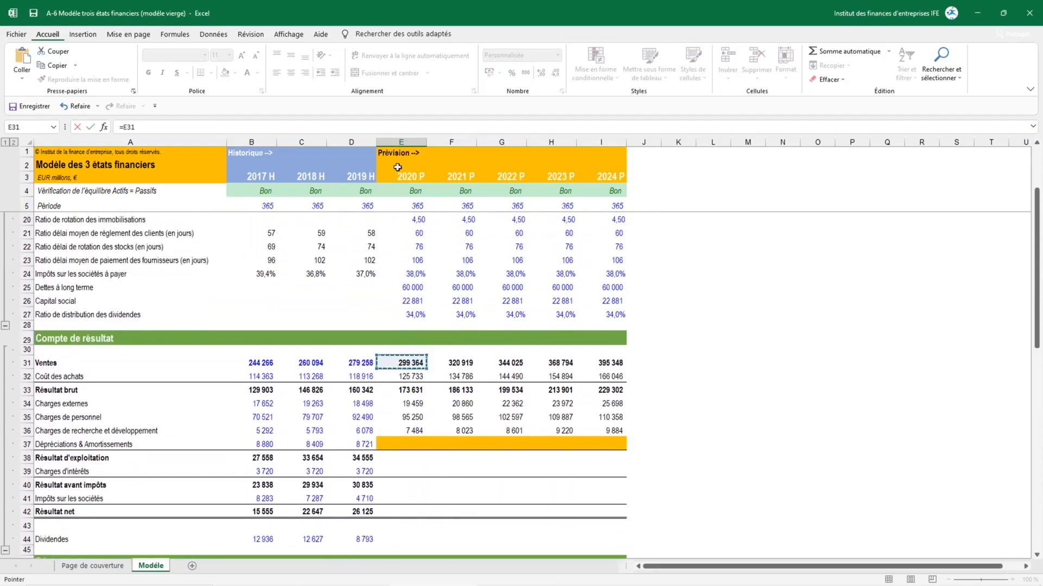
text(/)
scroll(436, 380, up, 3)
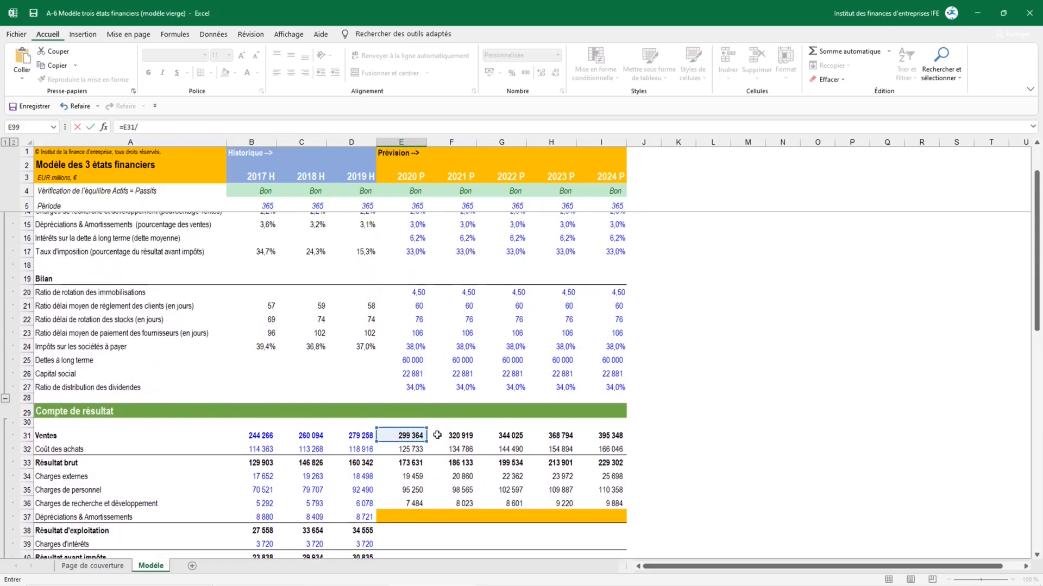
click(417, 342)
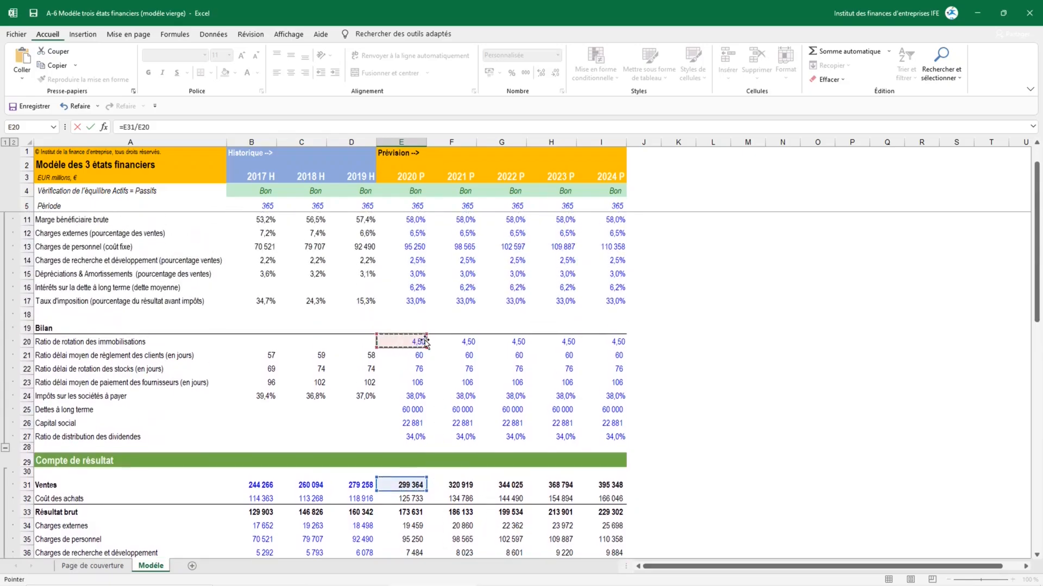
key(Return)
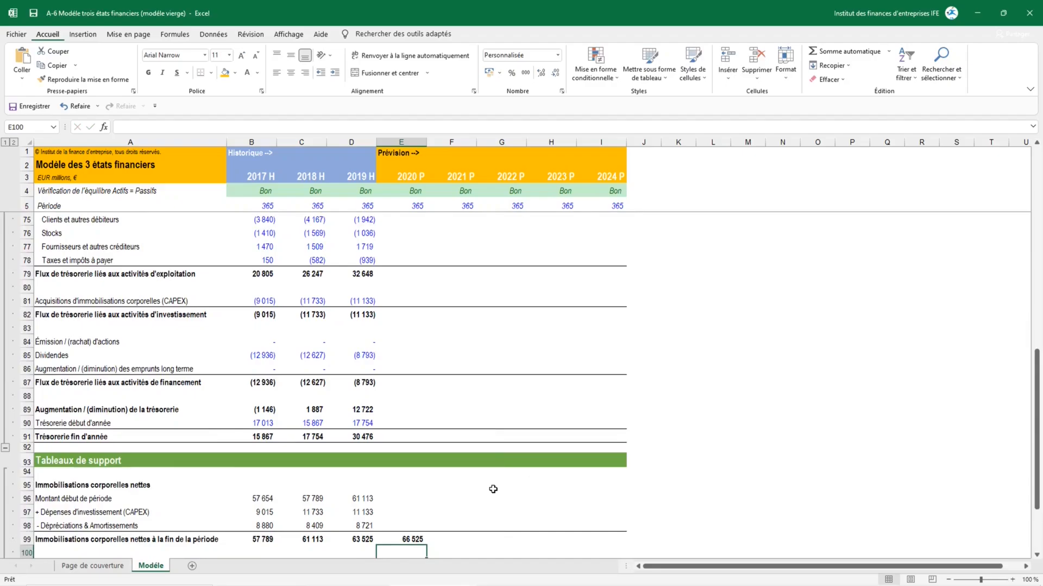
Set the 2020 opening net fixed assets in cell E96 to the 2019 closing amount with =D99
click(409, 499)
text(=)
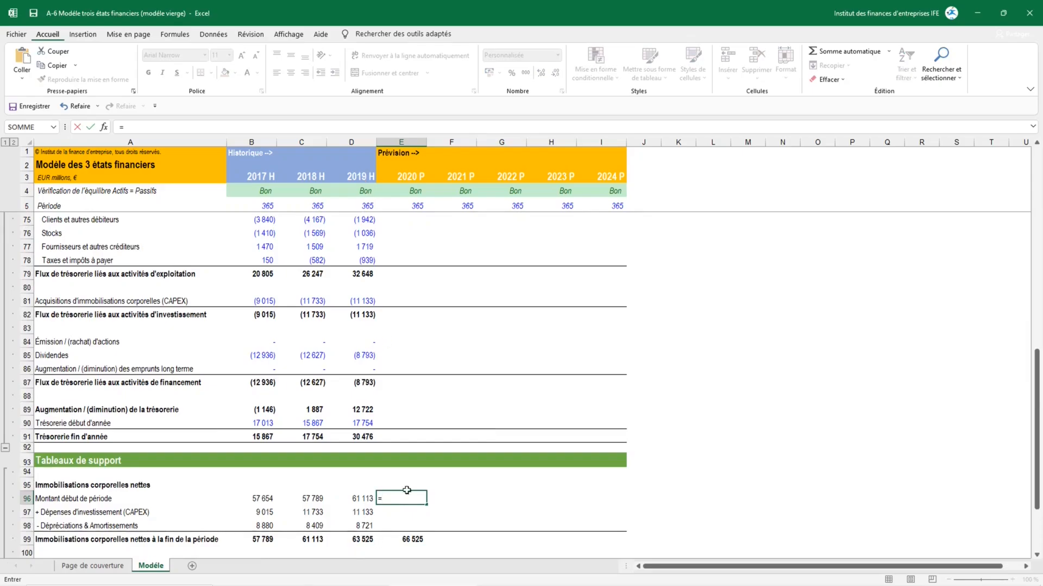
click(363, 541)
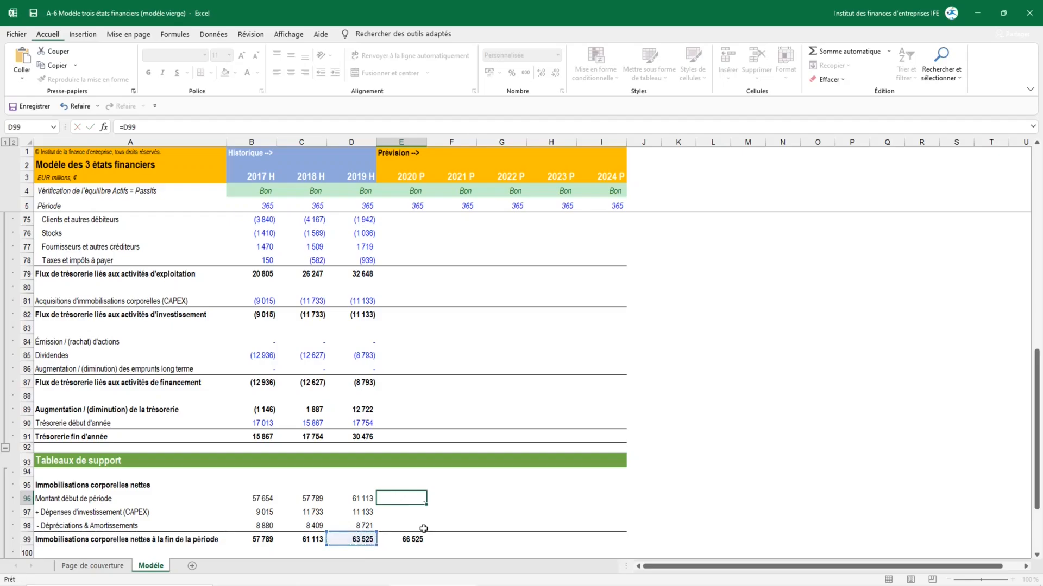
key(Return)
Forecast 2020 depreciation in cell E98 as the depreciation percentage times sales, using =E15*E31
click(405, 527)
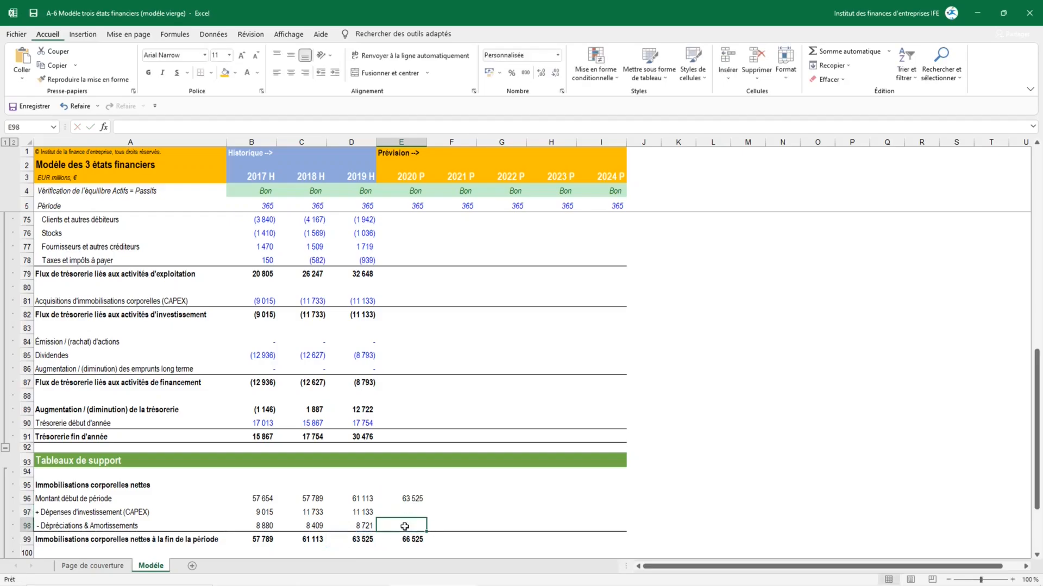
text(=)
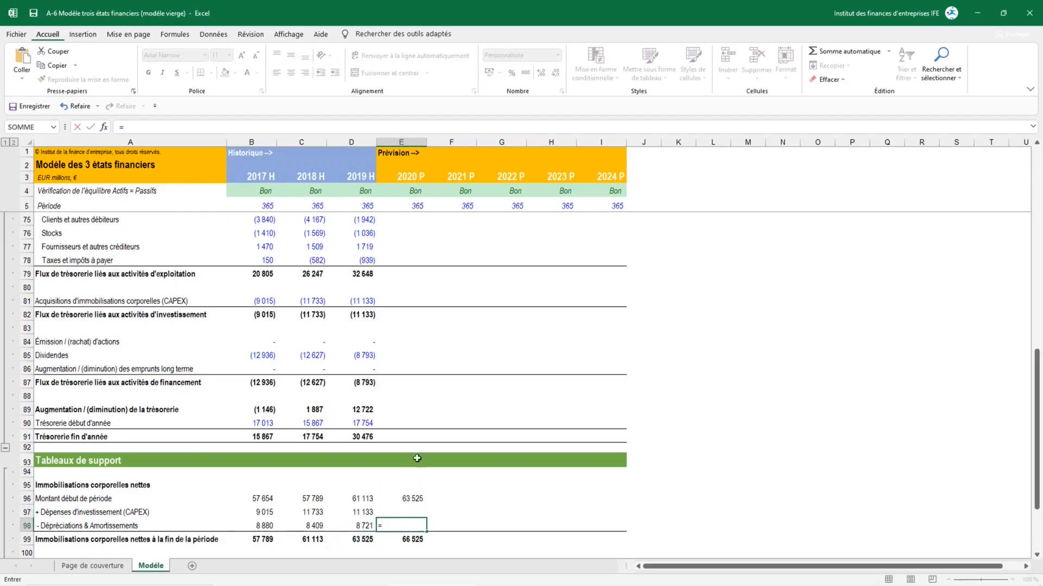
scroll(416, 435, up, 5)
scroll(416, 435, up, 15)
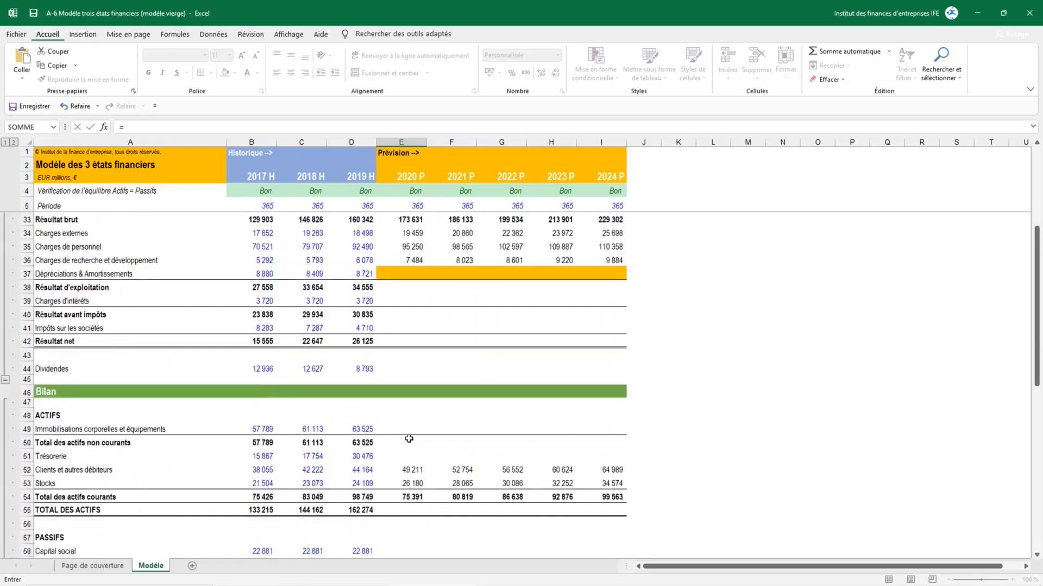
scroll(409, 436, up, 2)
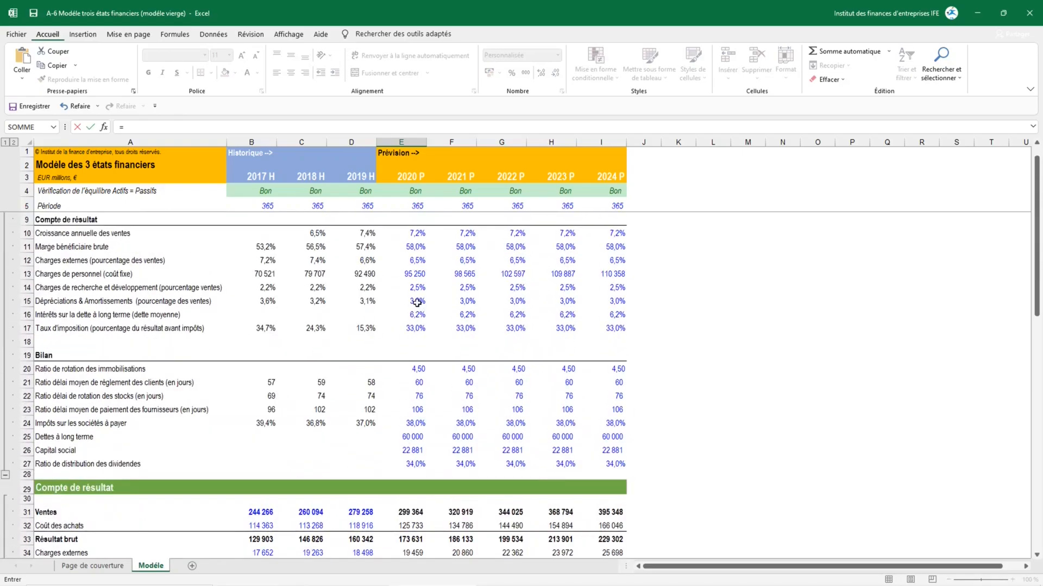
click(417, 300)
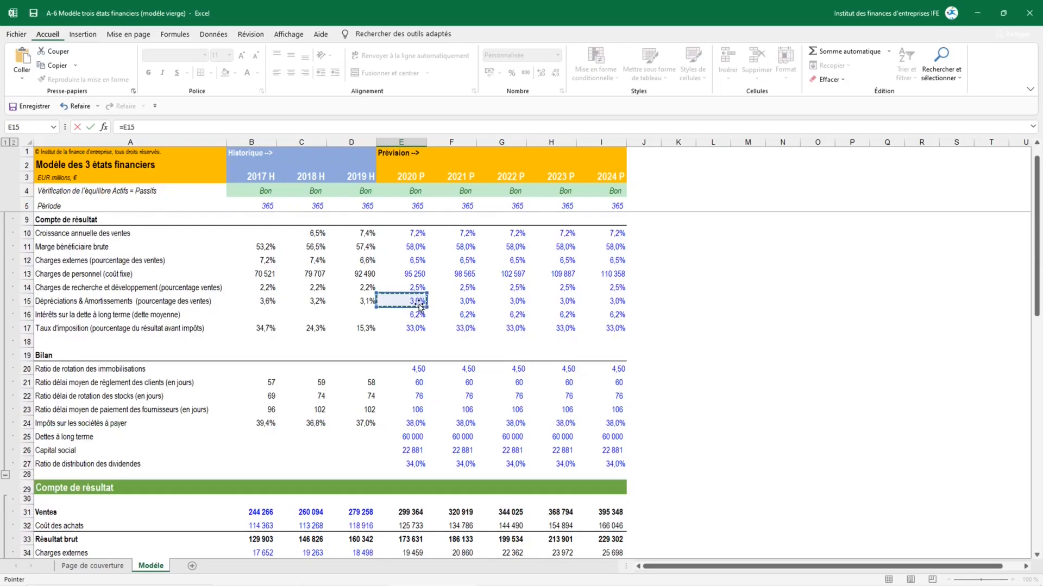
text(*)
scroll(415, 412, down, 2)
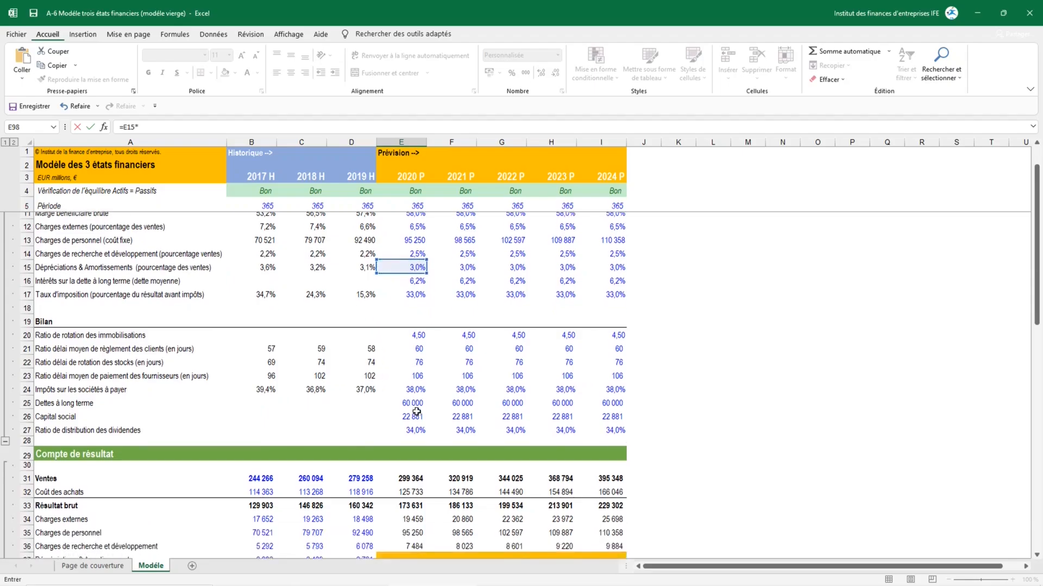
click(410, 430)
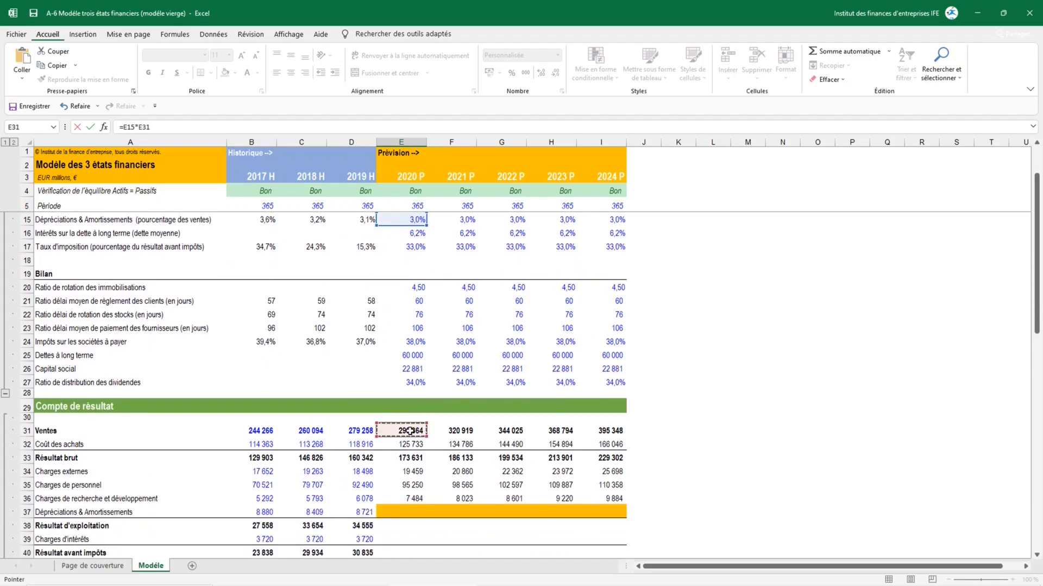
key(Return)
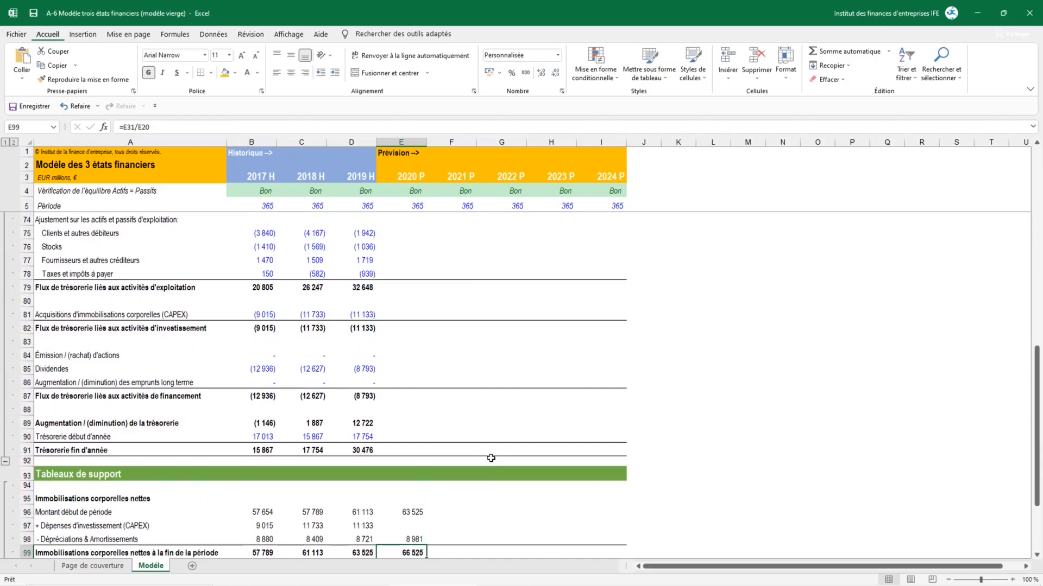
Calculate 2020 CAPEX in cell E97 as closing net fixed assets plus depreciation minus the opening amount, using =E99+E98-E96
click(411, 530)
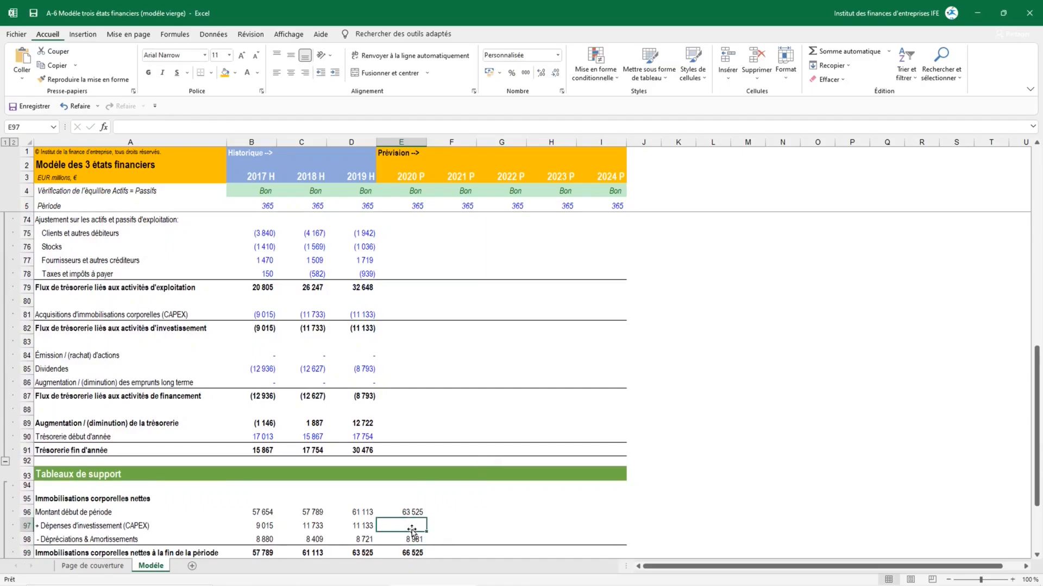
scroll(411, 531, down, 1)
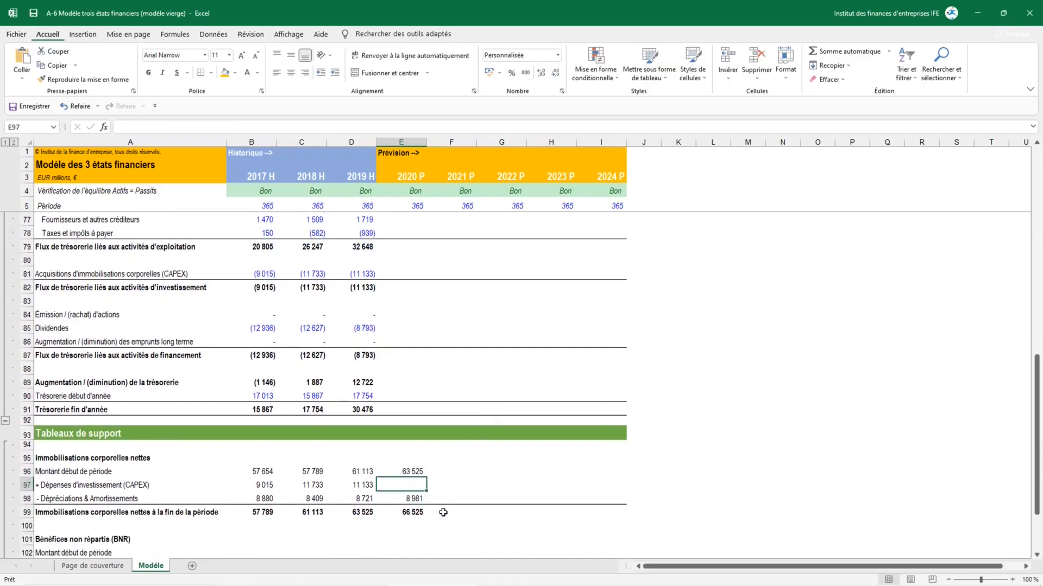
text(=)
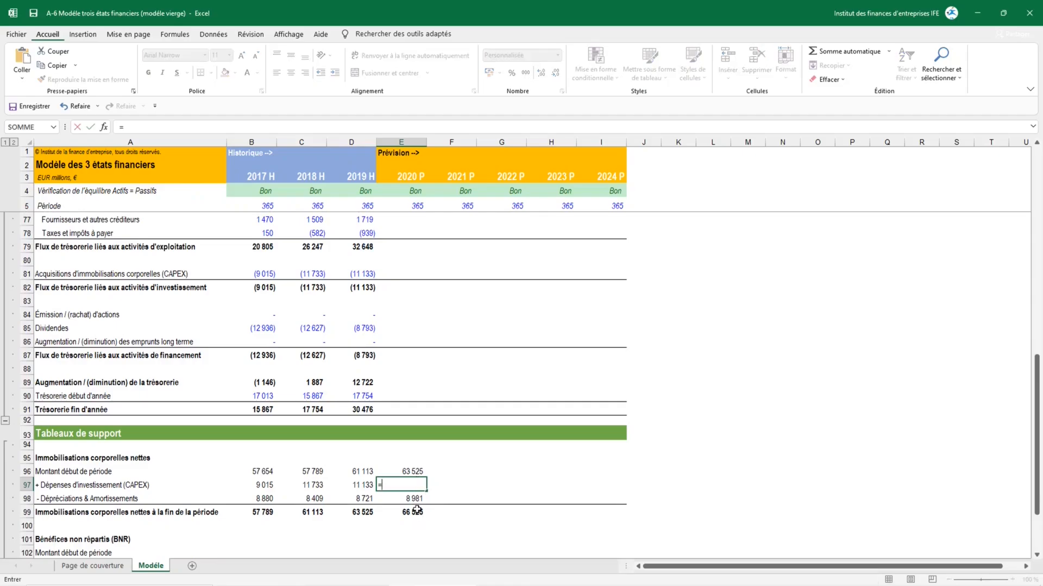
click(415, 511)
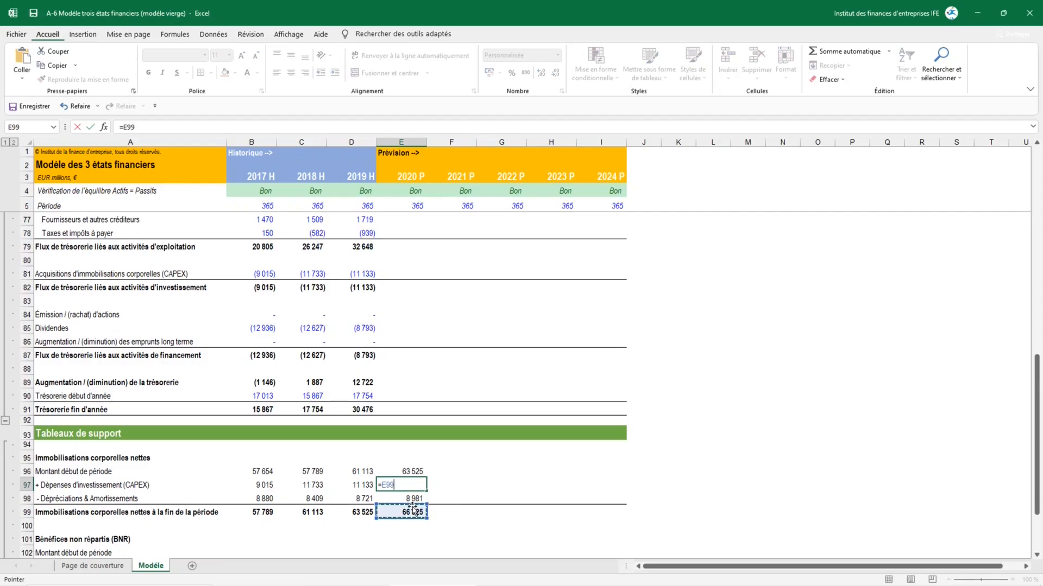
text(+)
key(Up)
key(Down)
key(Down)
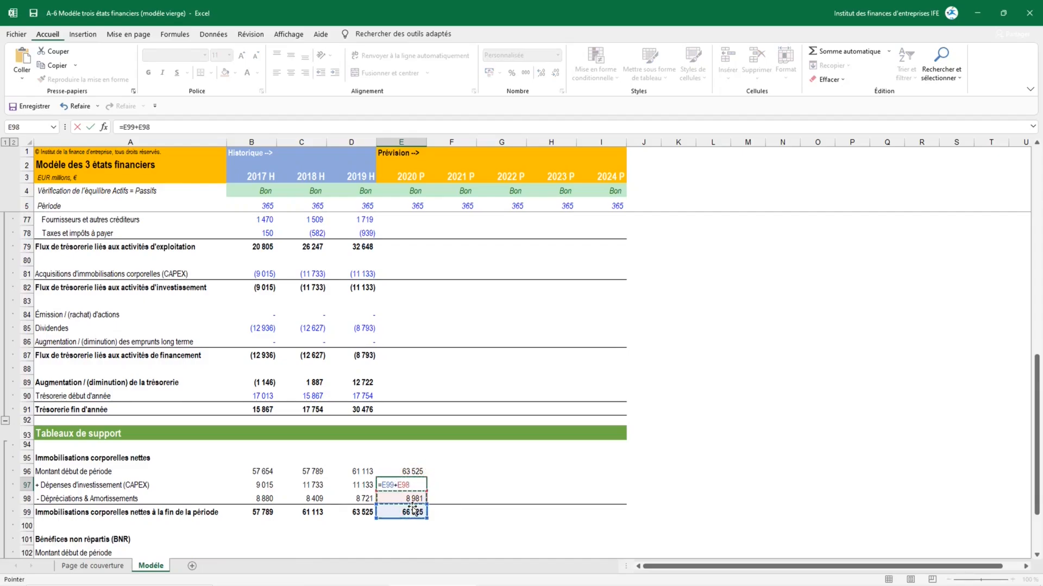
text(-)
key(Up)
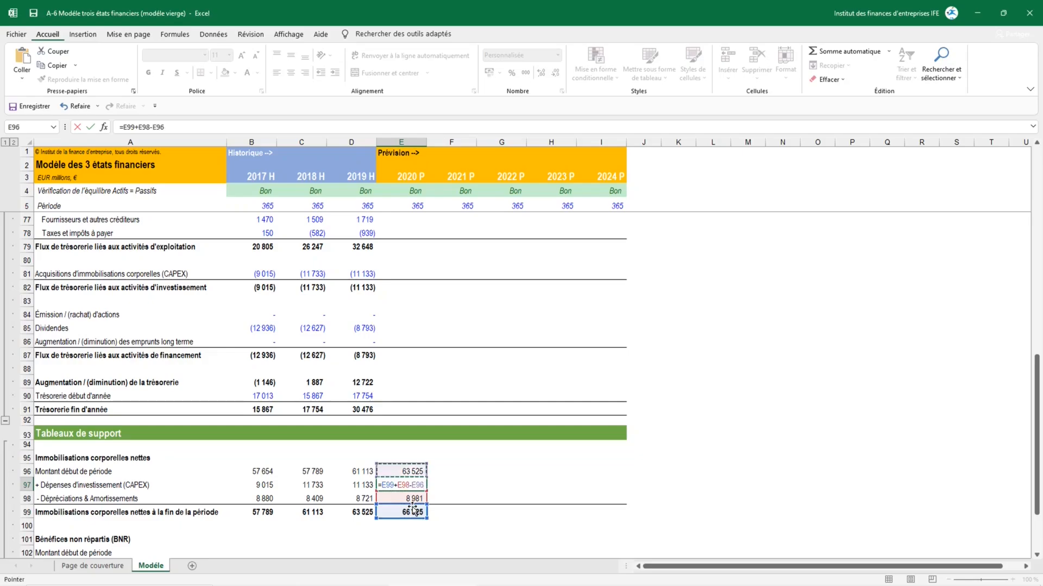
key(Return)
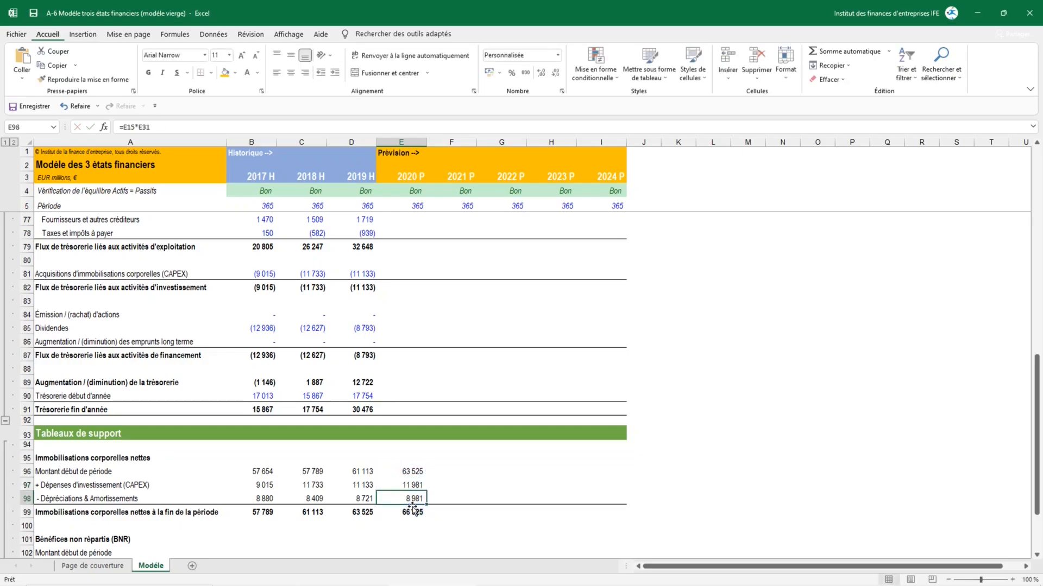
Copy the 2020 net fixed assets formulas in E96:E99 across to the 2021–2024 columns, through column I
key(Down)
key(shift+Up)
key(shift+Up)
key(shift+Up)
key(shift+Right)
key(shift+Right)
key(shift+Right)
key(shift+Right)
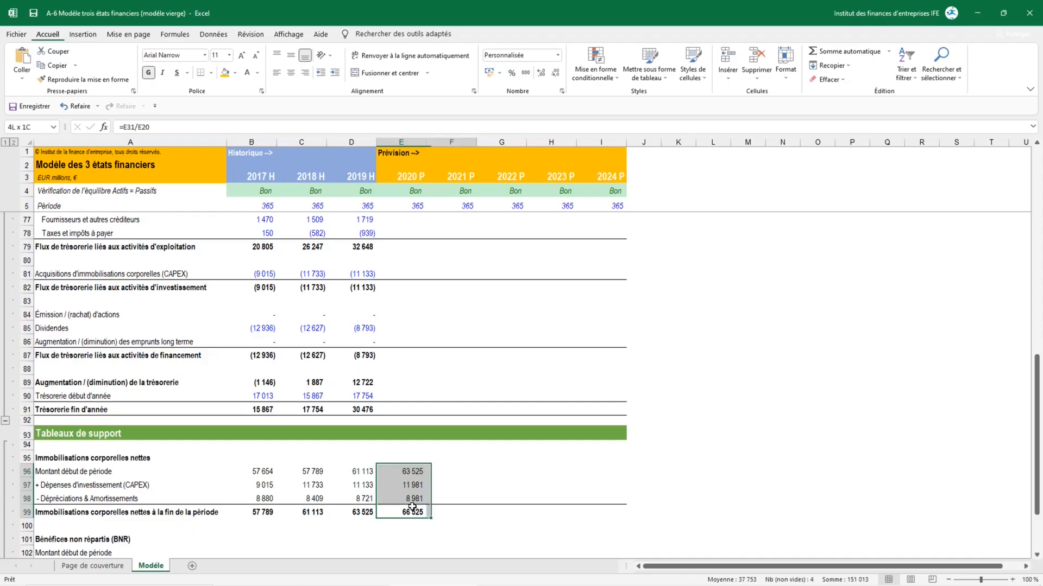
key(ctrl+r)
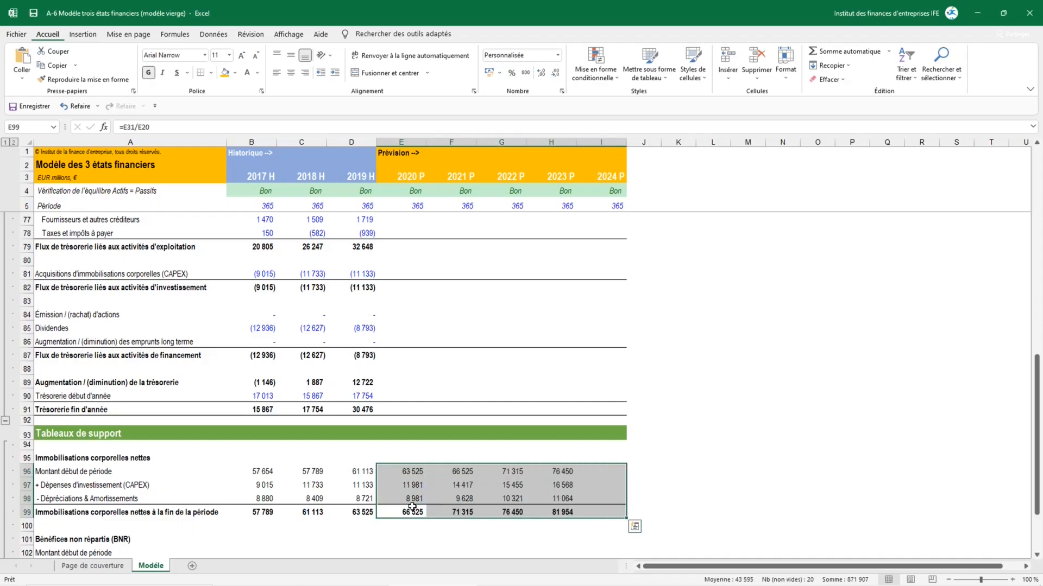
click(744, 484)
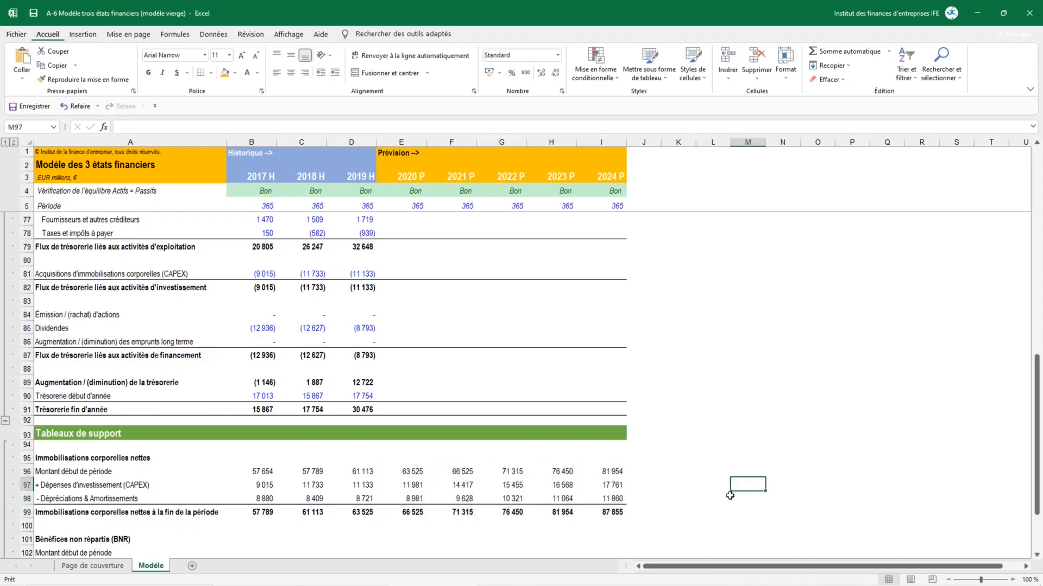
click(27, 485)
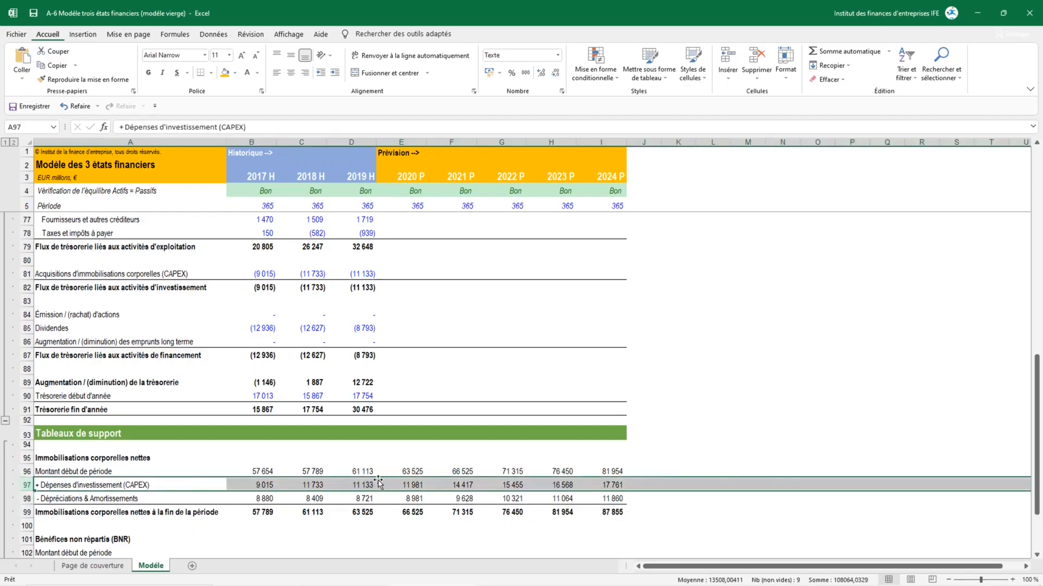
click(26, 499)
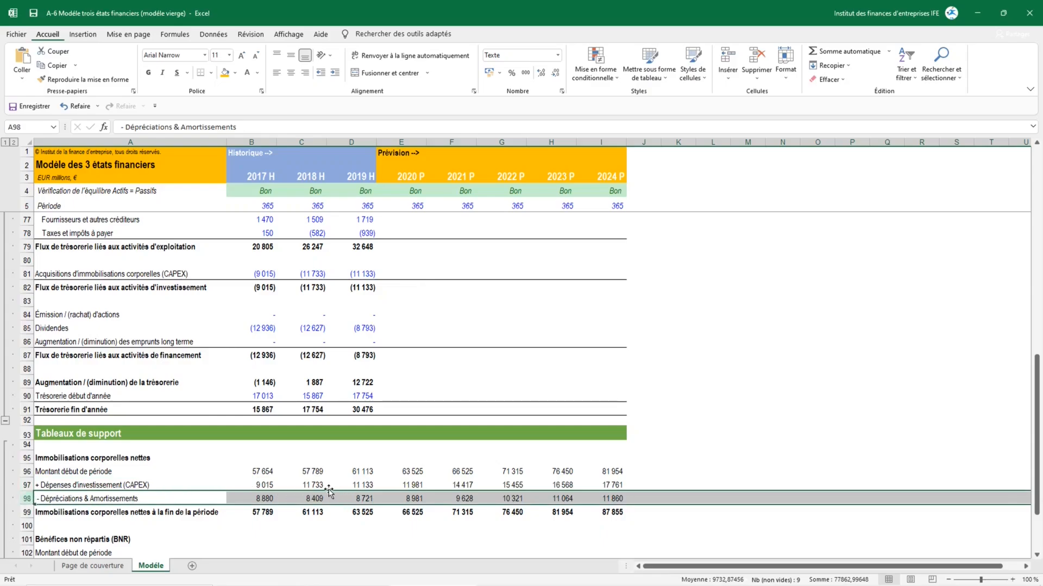
click(27, 512)
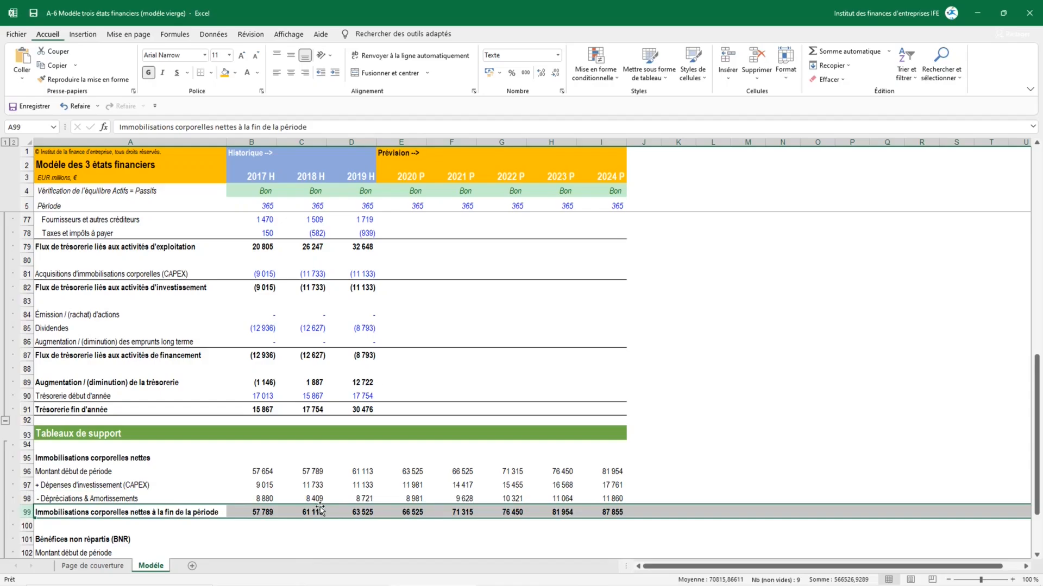
Remove the orange fill from the forecast depreciation cells E37:I37 in the income statement
scroll(475, 491, up, 8)
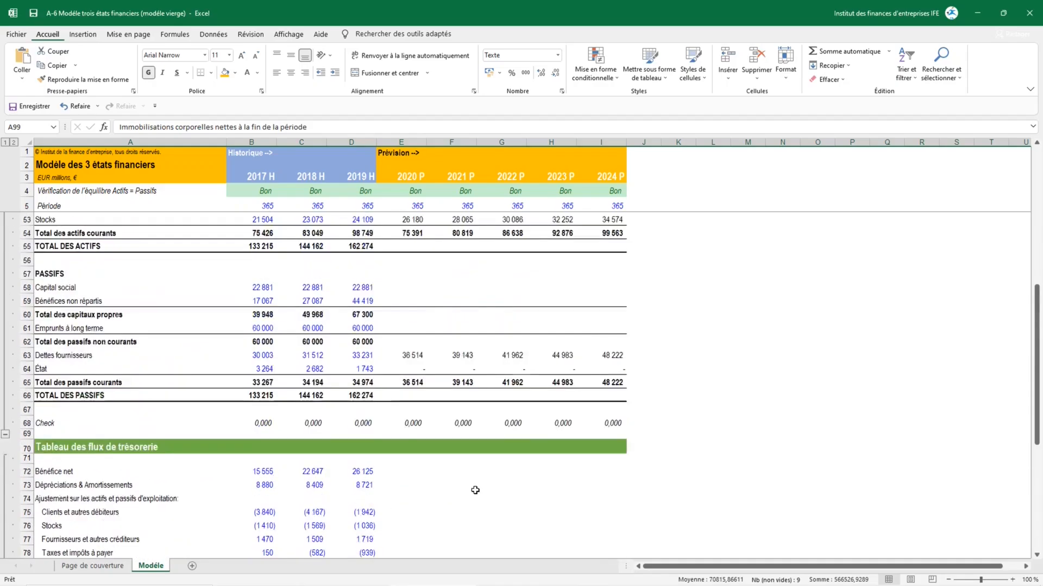
scroll(475, 490, up, 8)
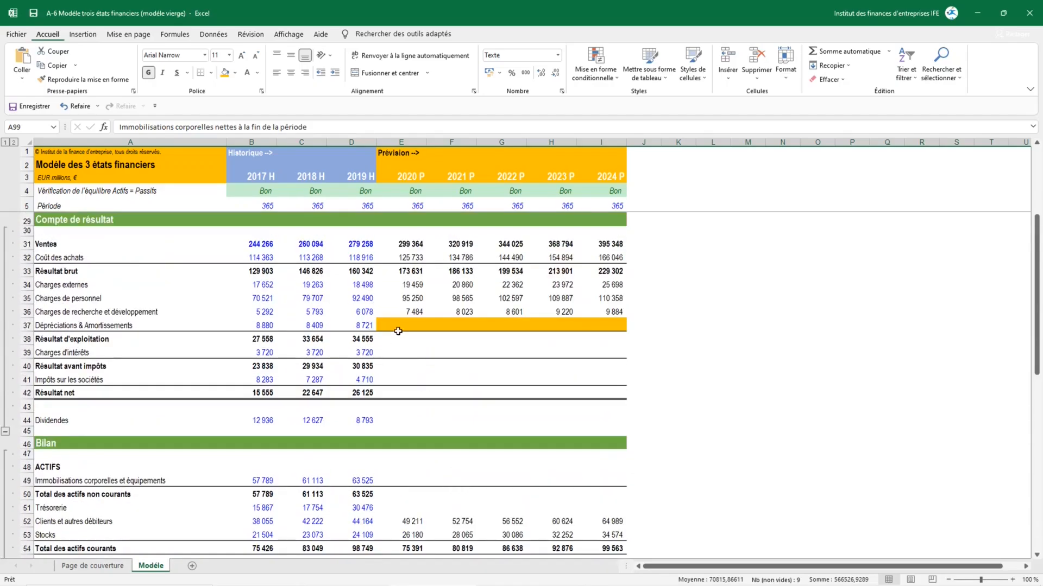
drag(398, 331, 600, 325)
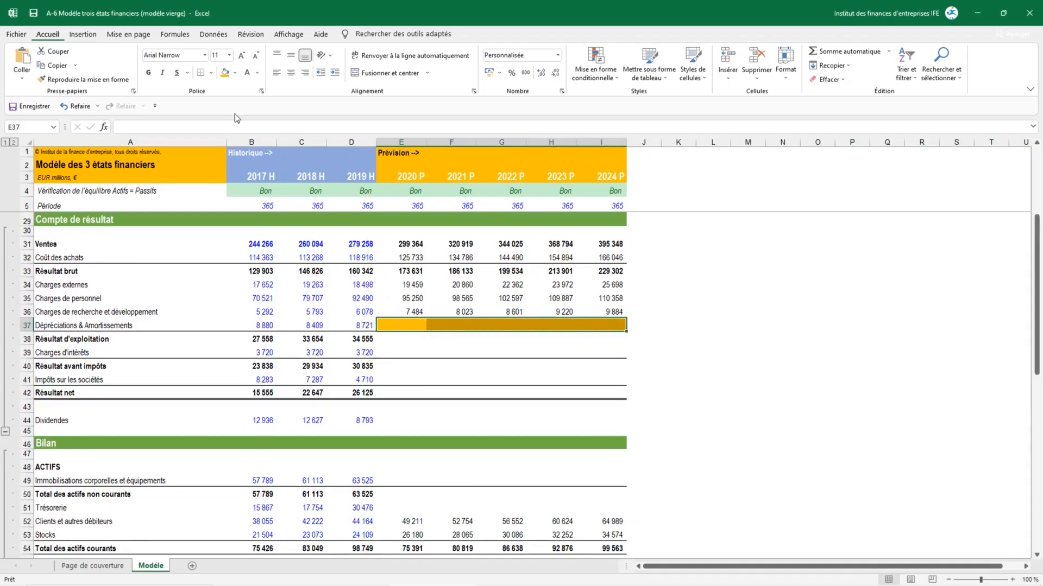
click(234, 72)
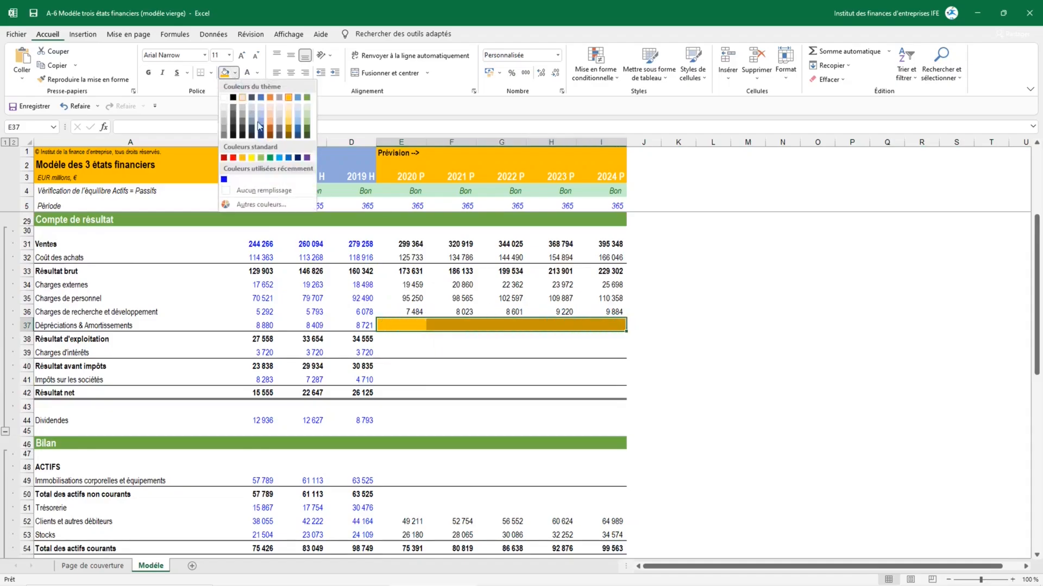
click(262, 190)
Link 2020 depreciation in income statement cell E37 to the net fixed assets schedule with =E98
click(388, 323)
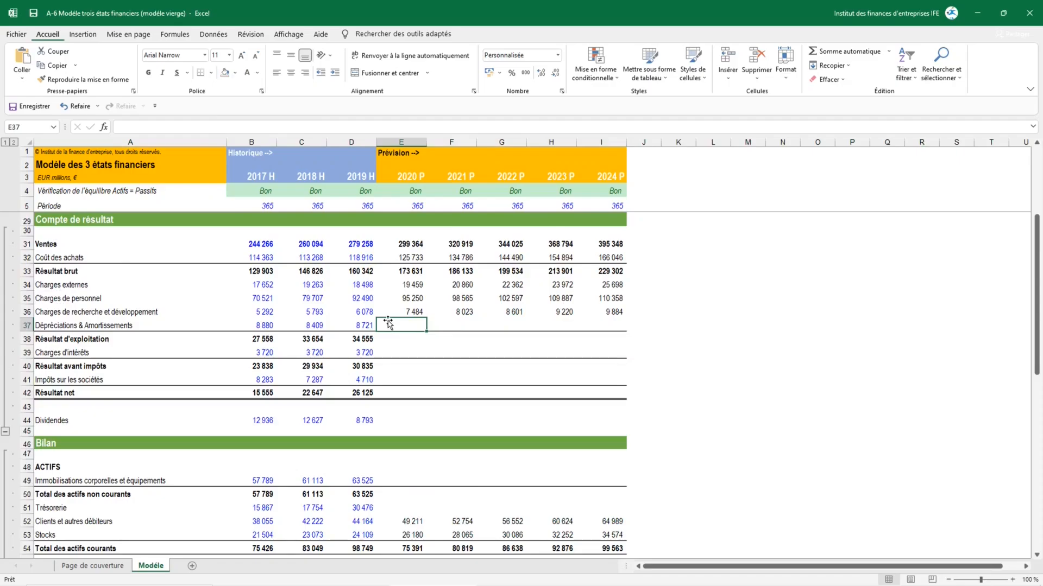
text(=)
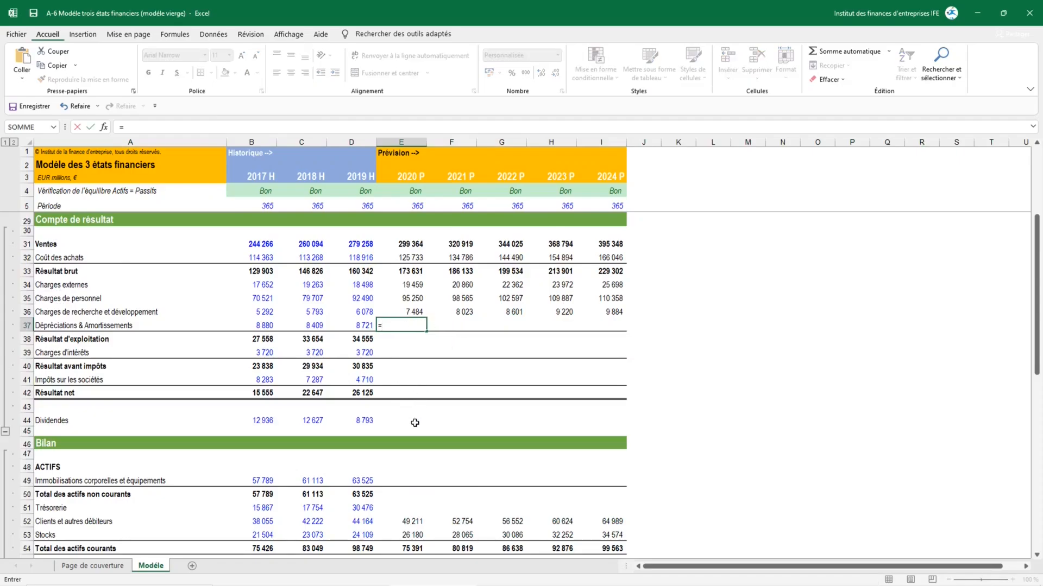
scroll(415, 423, down, 17)
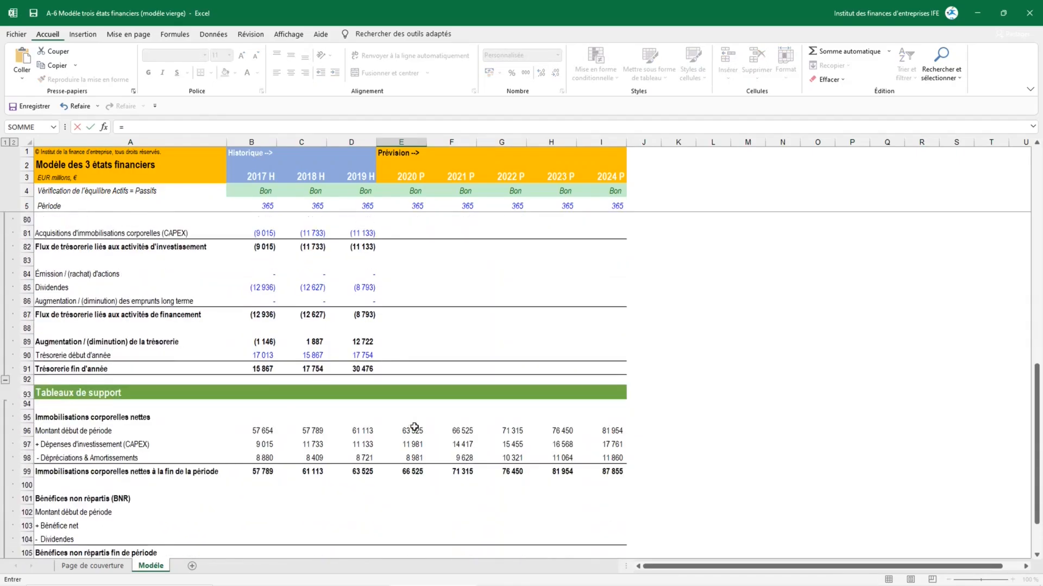
click(415, 459)
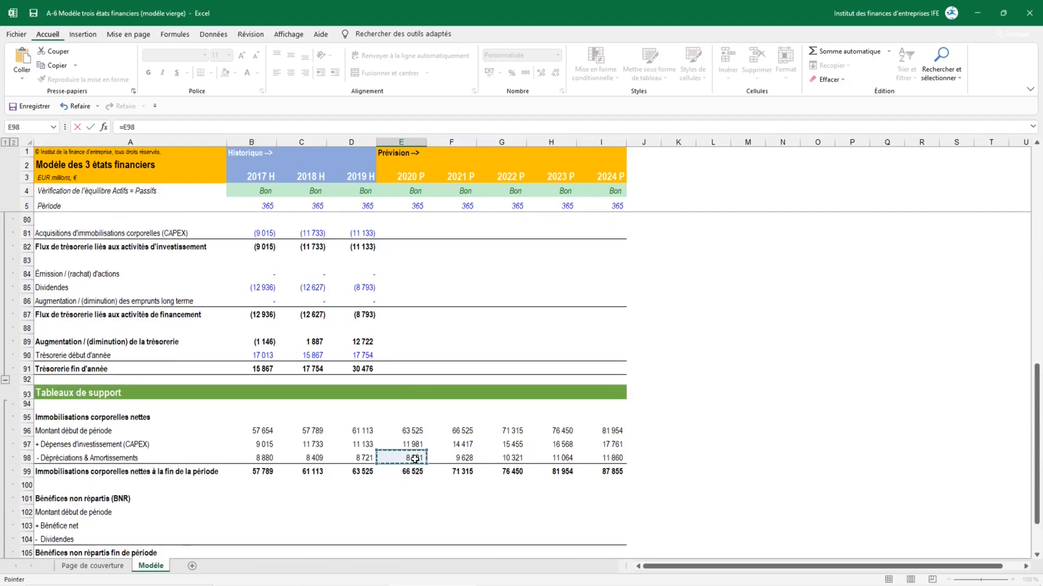
key(Return)
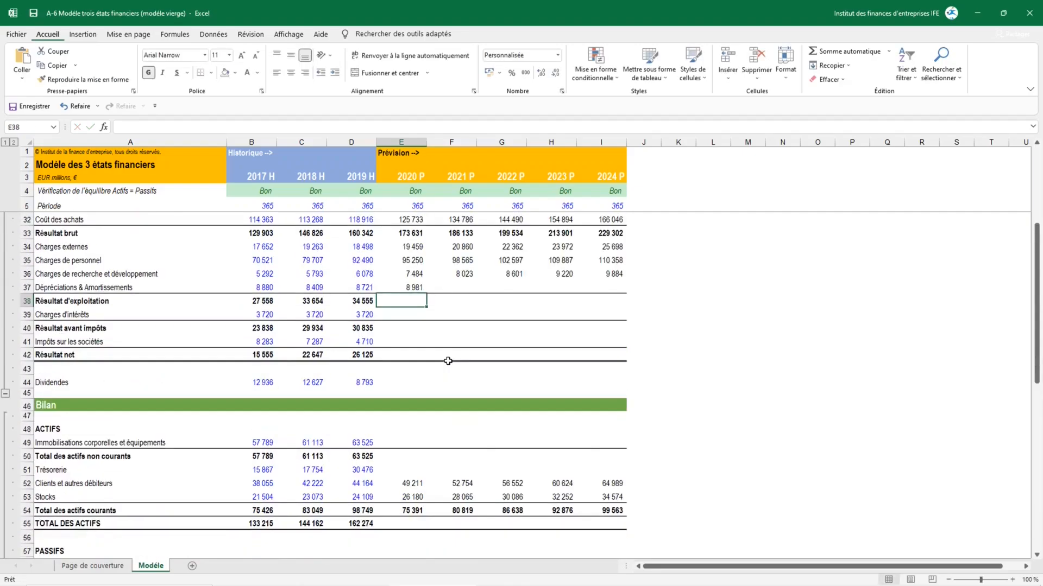
Copy the 2020 depreciation link in E37 across the 2021–2024 forecast columns, cells F37:I37
click(409, 291)
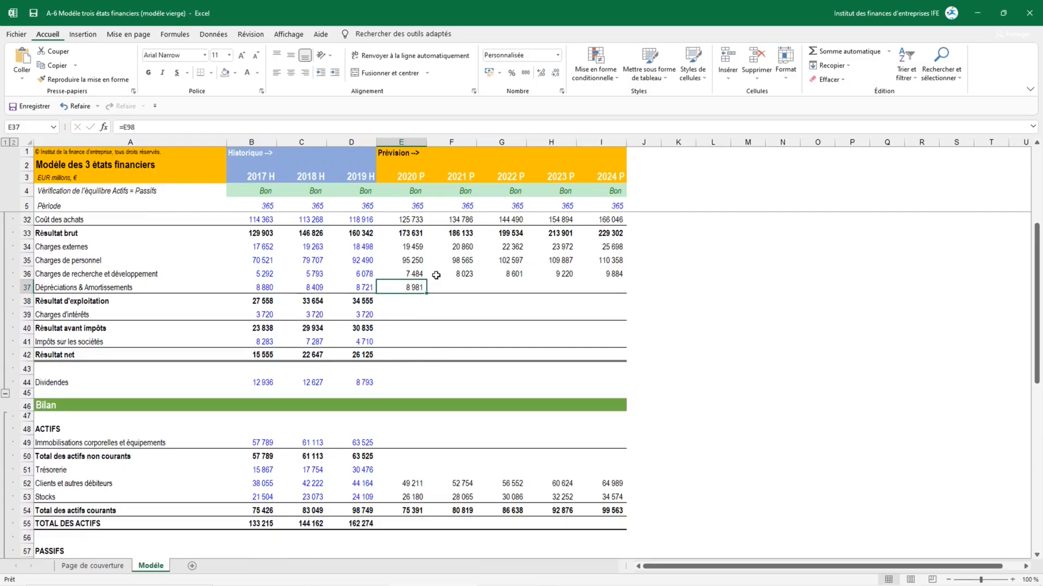
key(shift+Right)
key(shift+Right)
key(shift+Right)
key(shift+Right)
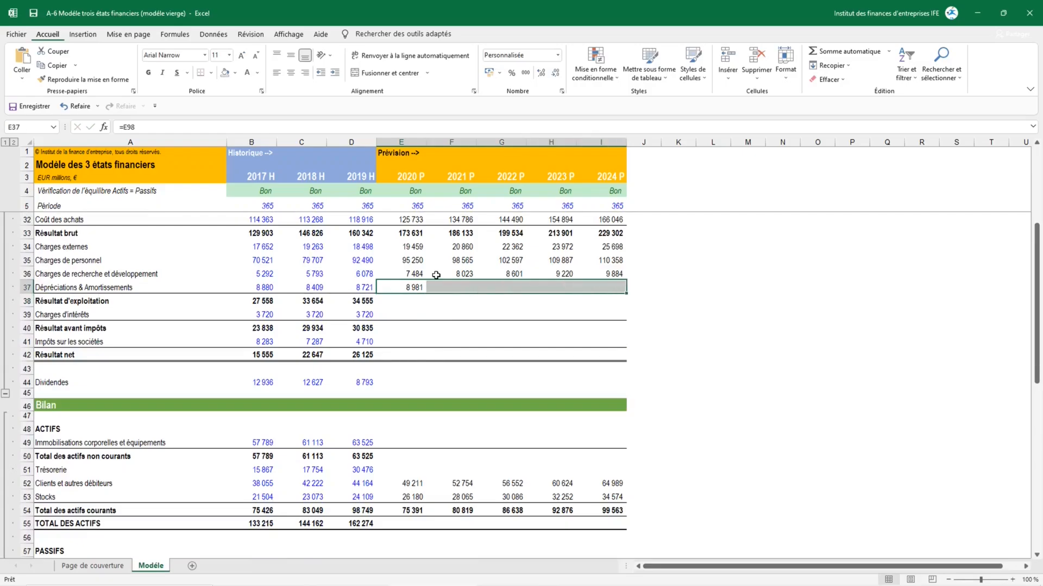
key(ctrl+r)
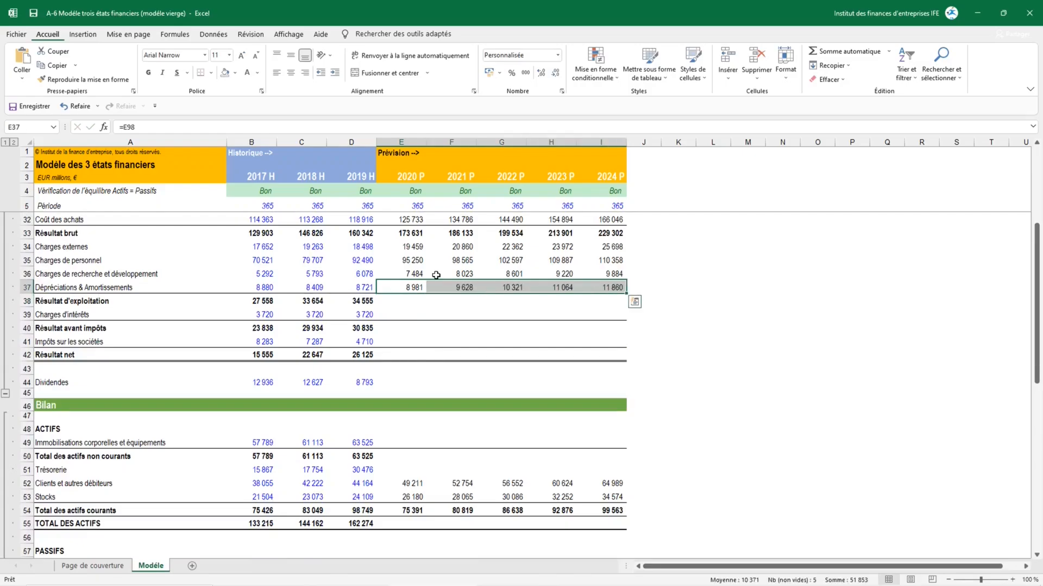
Copy the 2019 operating income formula in D38 across the 2020–2024 forecast columns, cells E38:I38
key(Down)
key(Left)
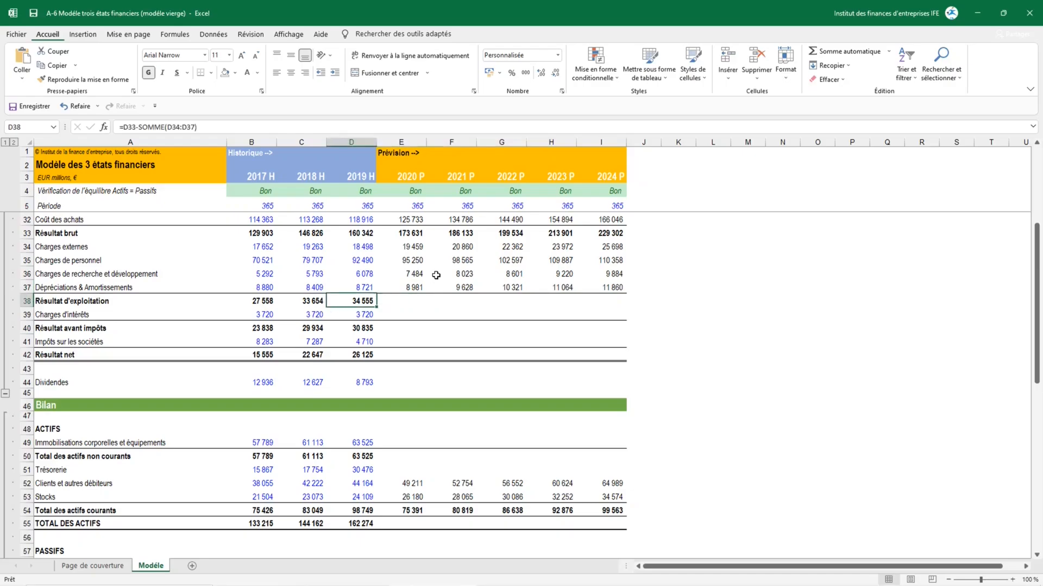
key(shift+Right)
key(shift+Right)
key(shift+Right)
key(shift+Right)
key(shift+Right)
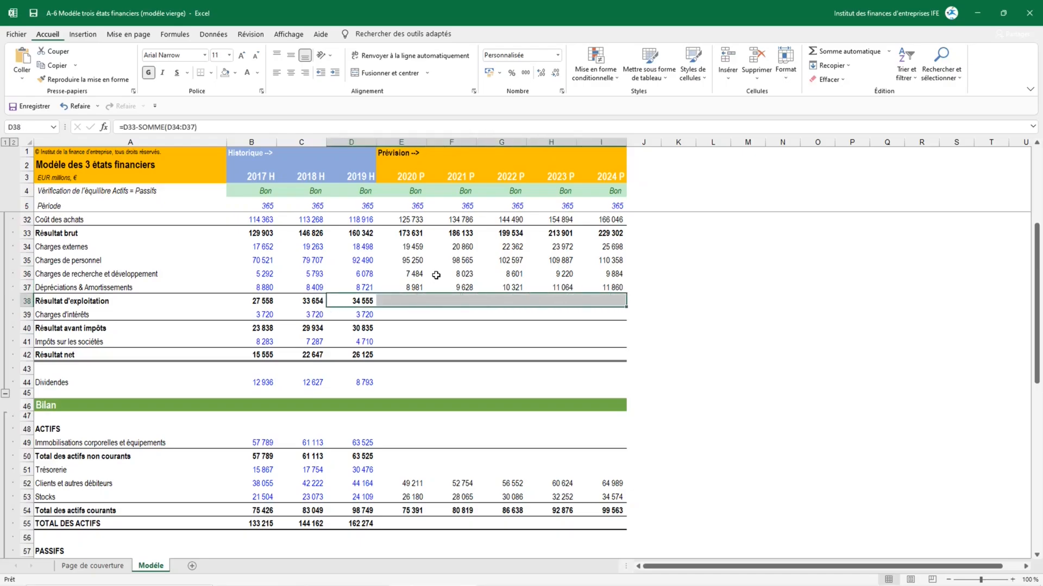
key(ctrl+r)
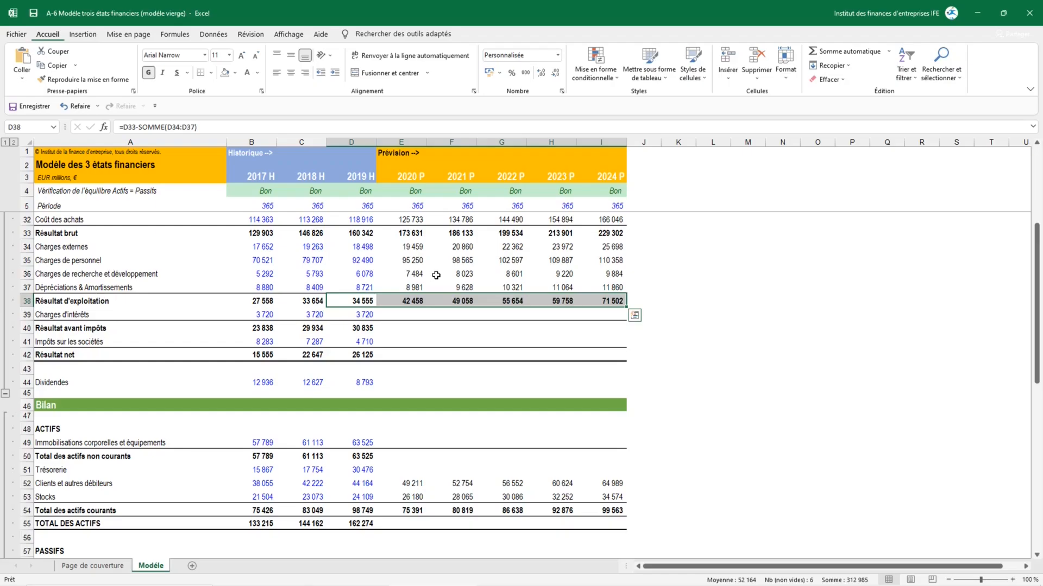
Link 2020 property and equipment in balance sheet cell E49 to the schedule's closing net fixed assets with =E99
click(406, 314)
scroll(418, 315, down, 3)
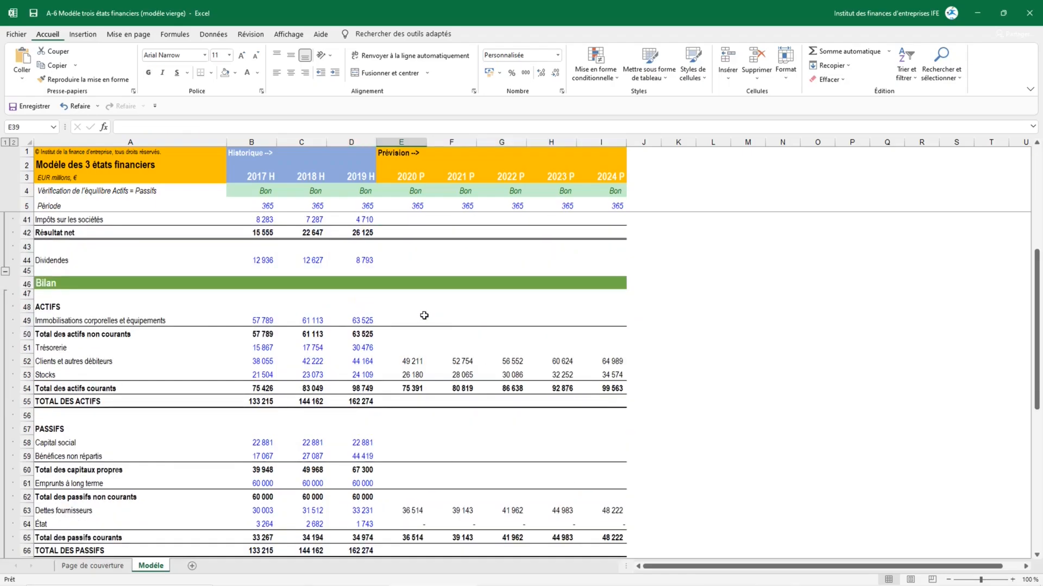
click(395, 319)
text(=)
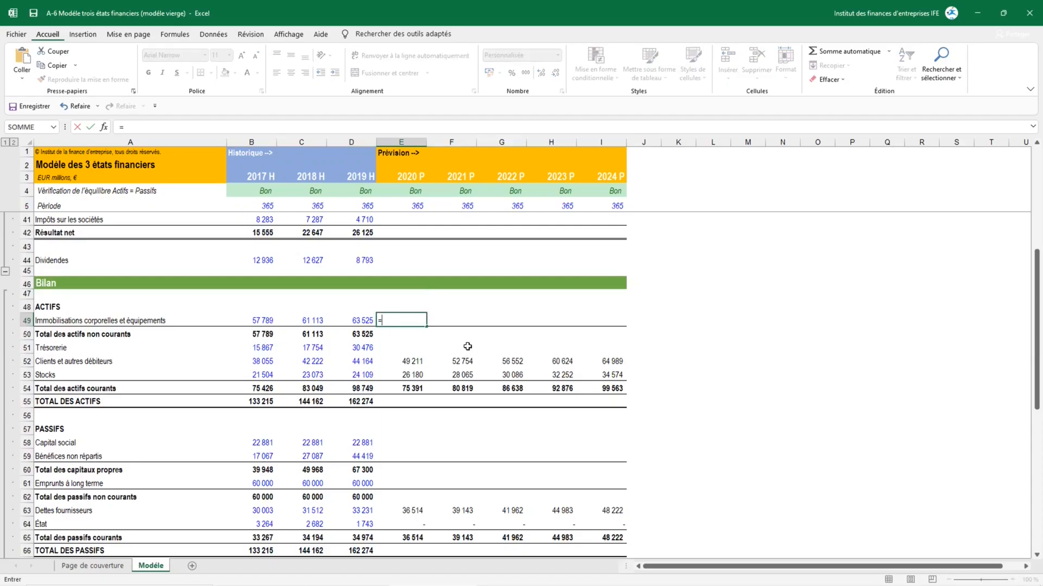
scroll(431, 364, down, 10)
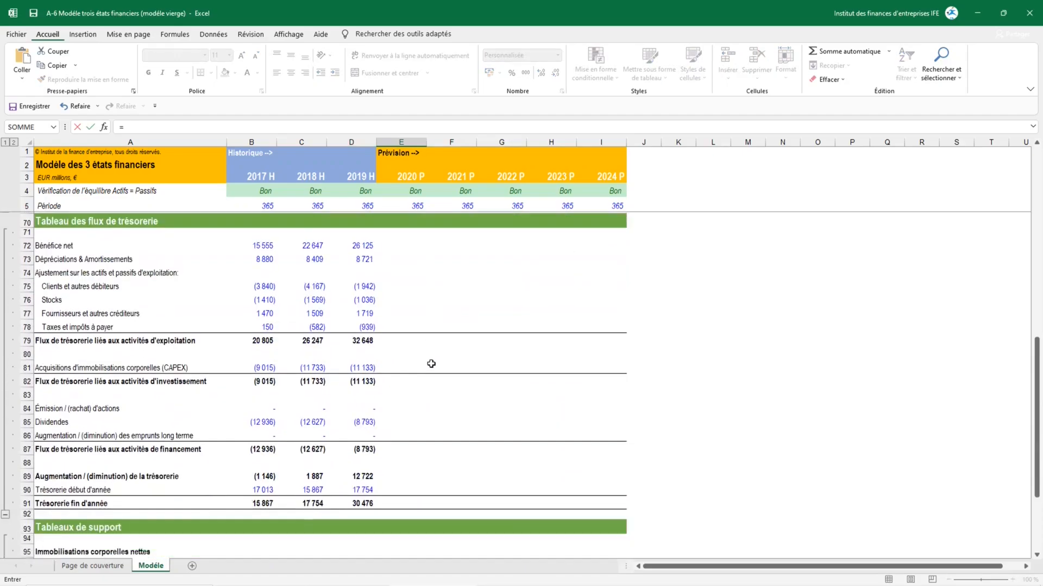
scroll(431, 363, down, 4)
click(405, 430)
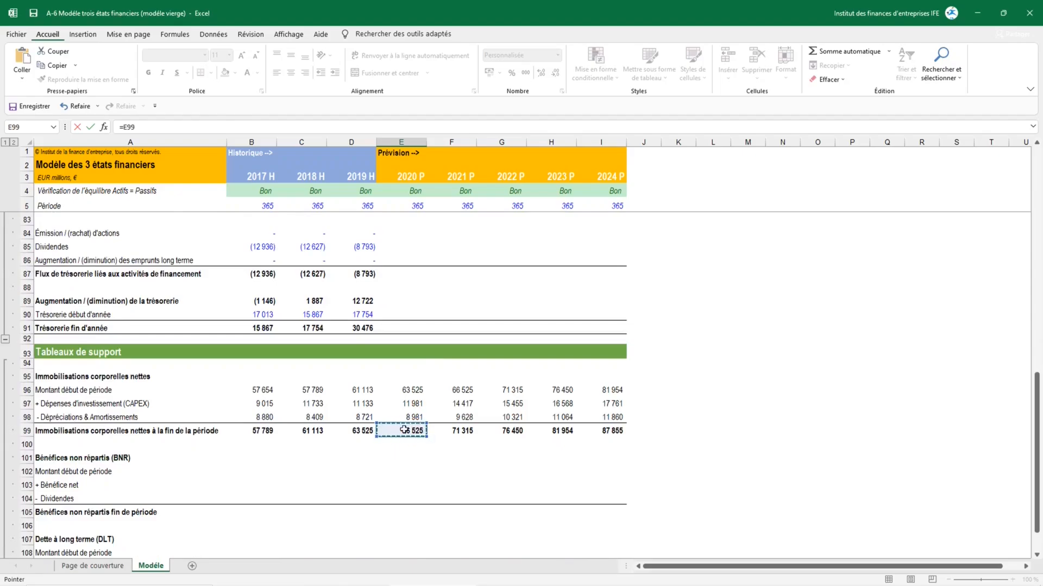
key(Return)
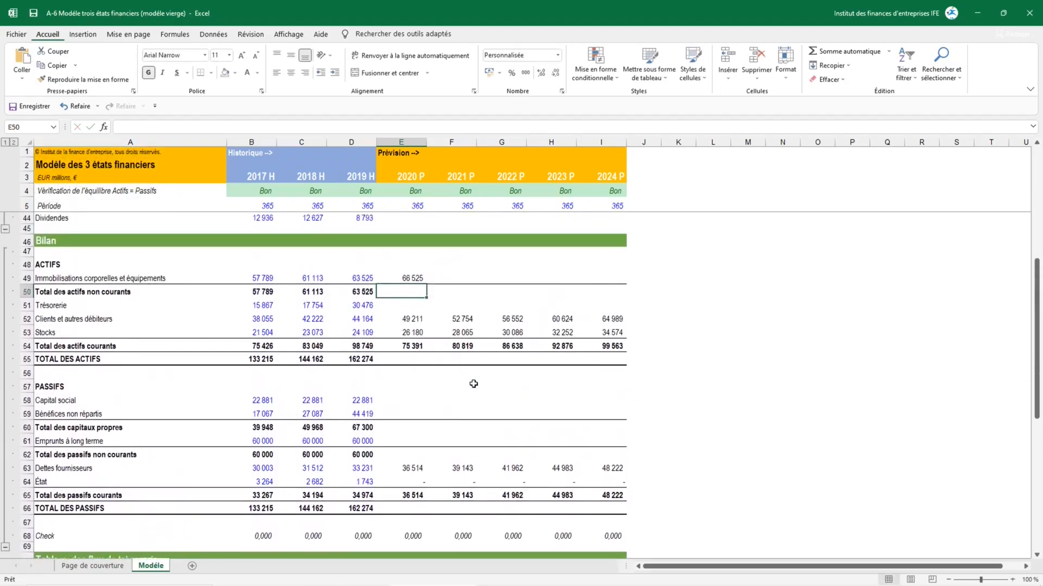
Copy the 2020 property and equipment link in E49 across the 2021–2024 forecast columns, cells F49:I49
key(Up)
key(shift+Right)
key(shift+Right)
key(shift+Right)
key(shift+Right)
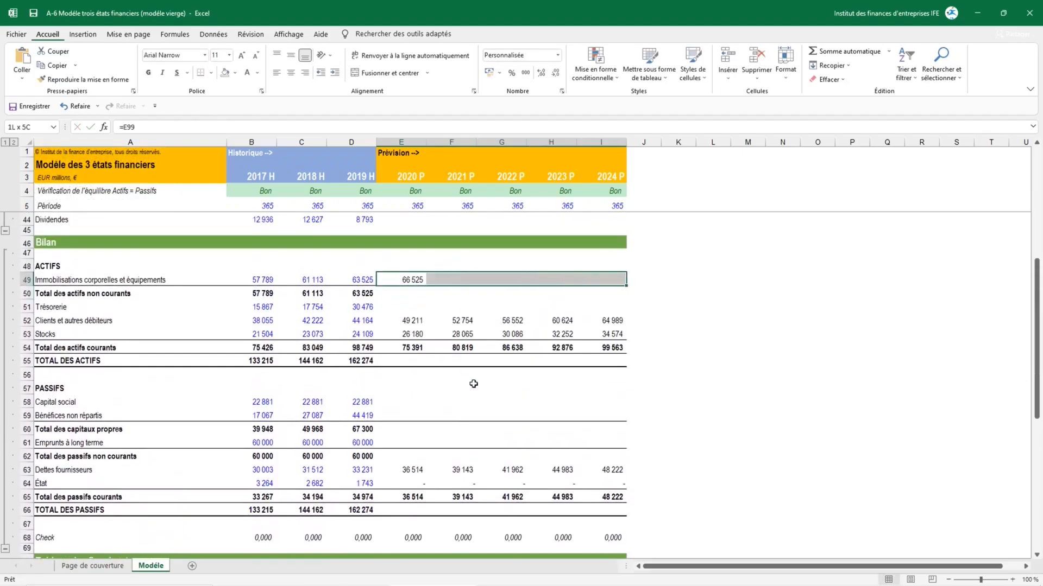
key(ctrl+r)
Copy the 2019 total non-current assets formula in D50 across the 2020–2024 forecast columns, cells E50:I50
key(Down)
key(Left)
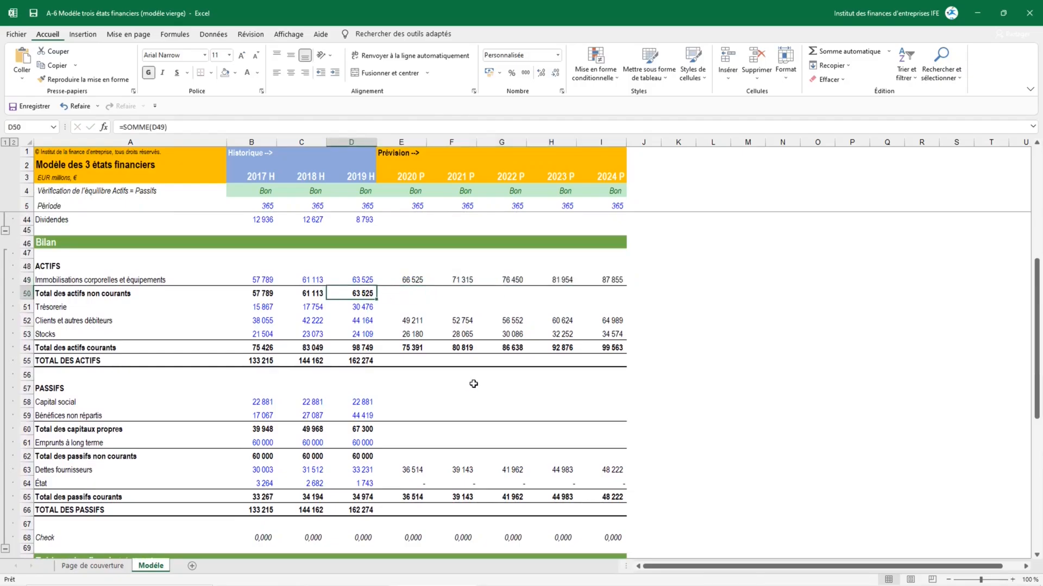
key(shift+Right)
key(shift+Right)
key(shift+Right)
key(shift+Right)
key(shift+Right)
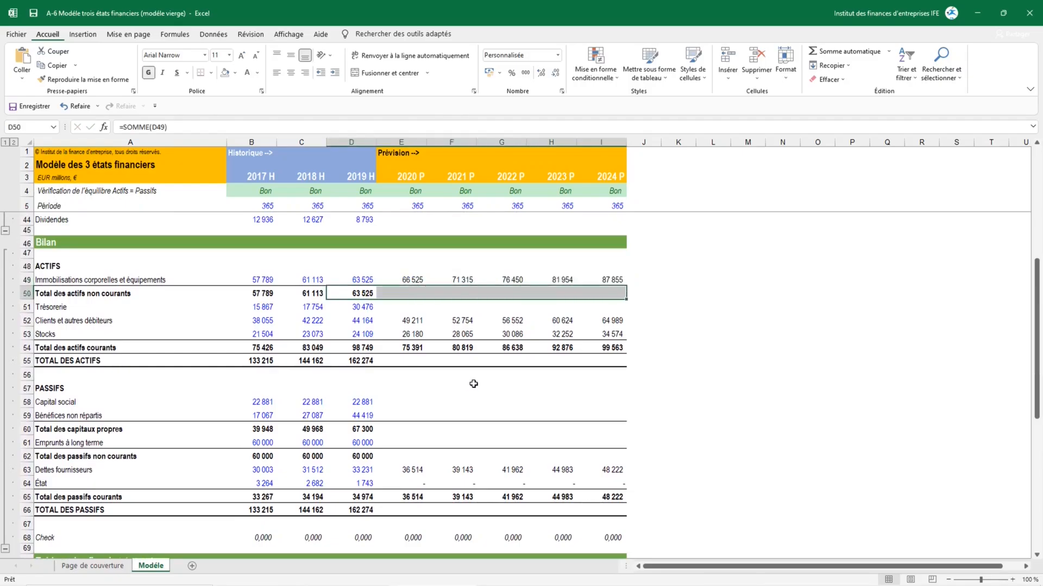
key(ctrl+r)
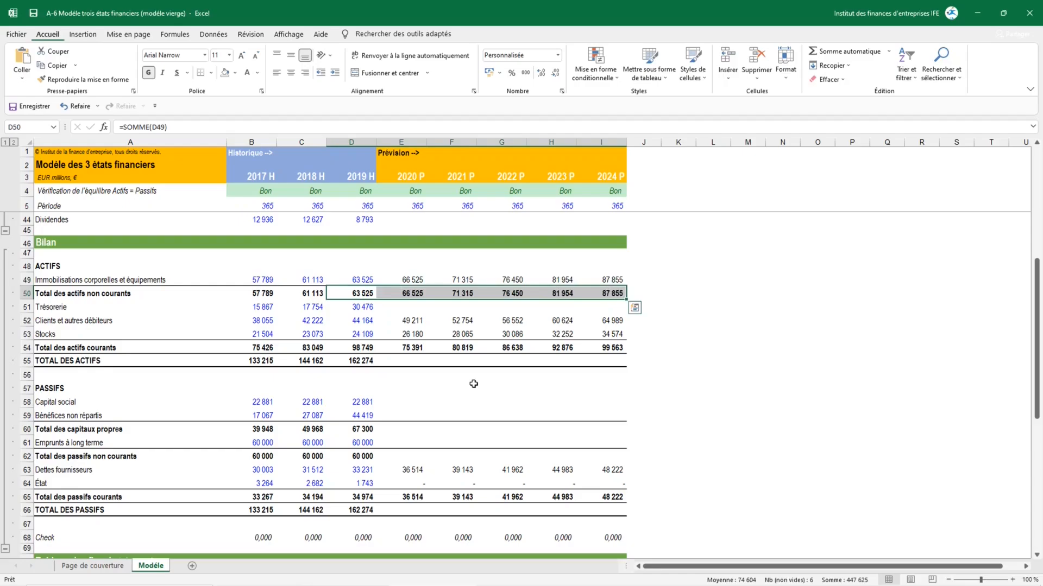
click(500, 373)
Link 2020 depreciation and amortization in cash flow statement cell E73 to the fixed assets schedule with =E98
scroll(501, 372, down, 5)
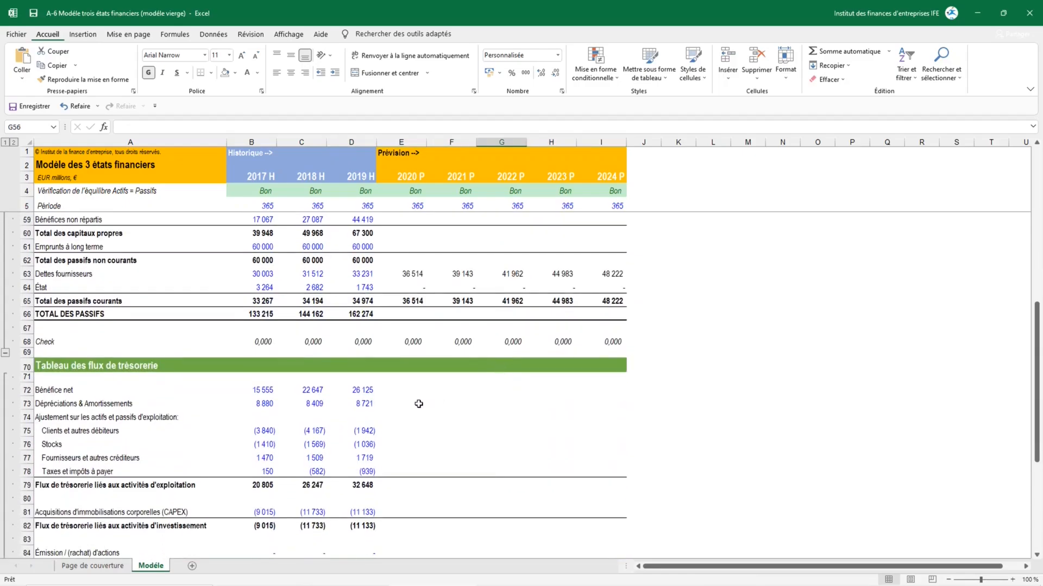
click(408, 404)
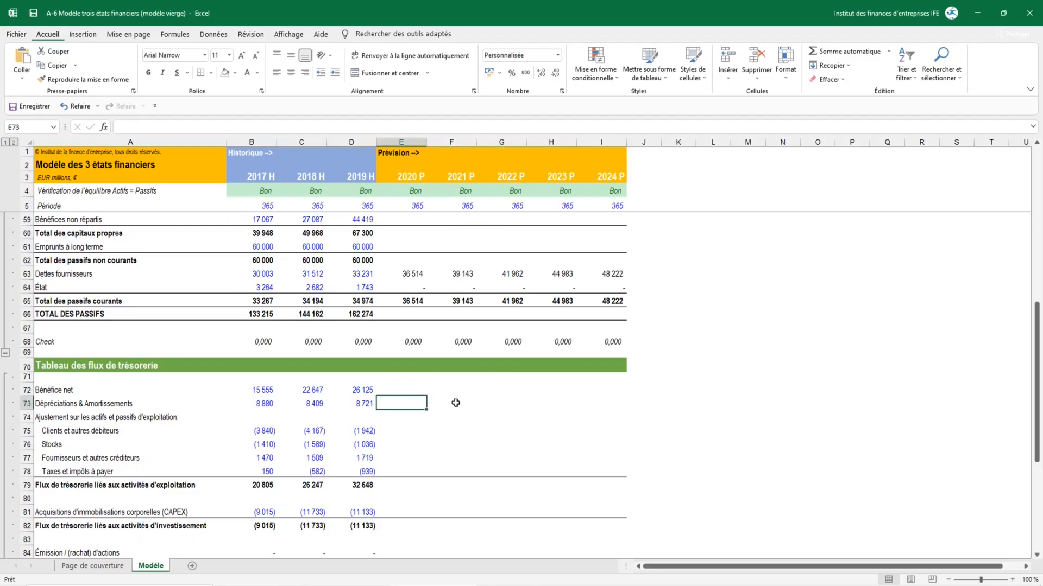
text(=)
scroll(454, 458, down, 7)
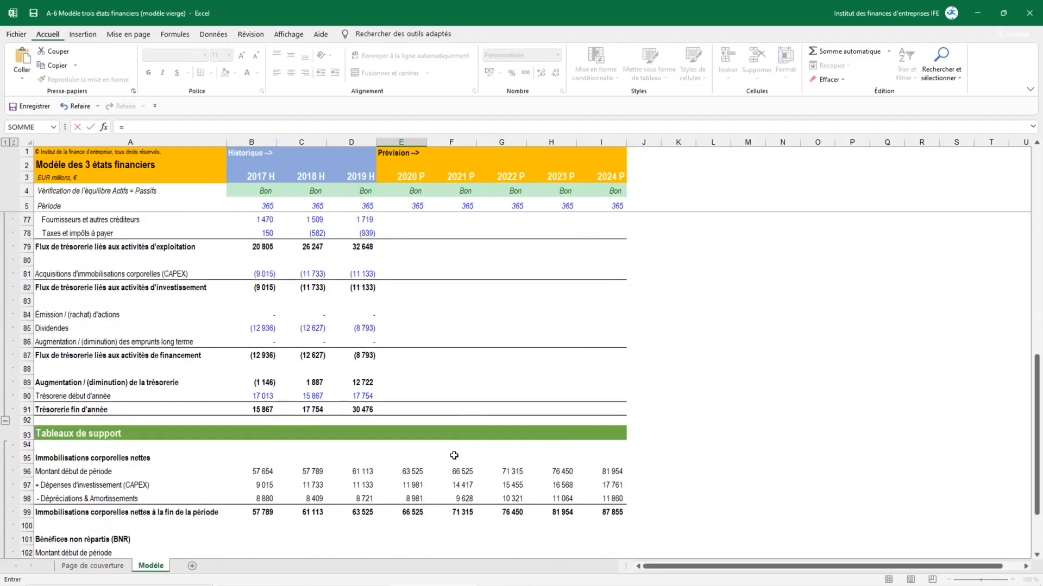
click(424, 457)
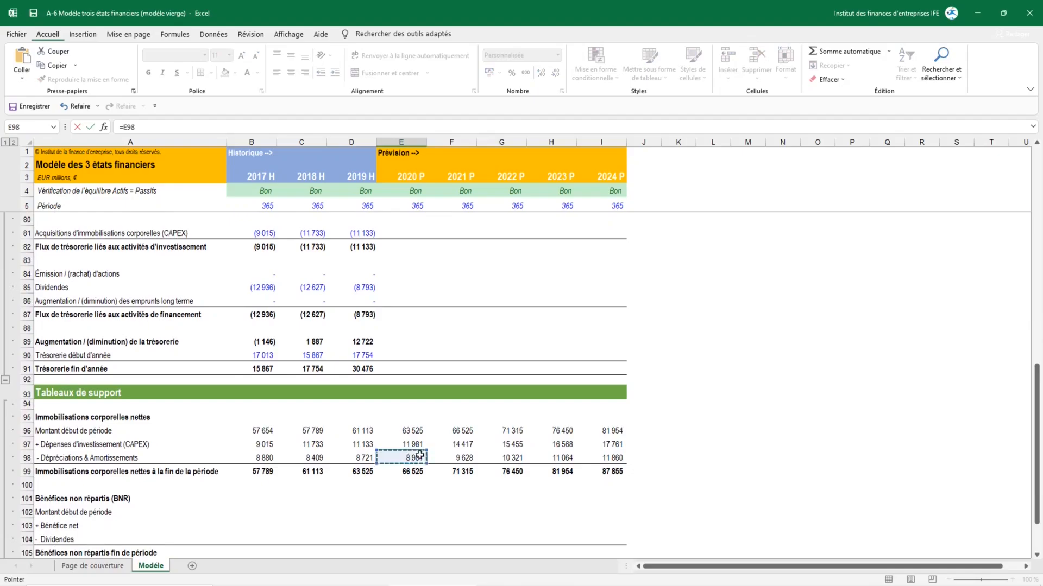
key(Return)
Copy the 2020 cash flow depreciation link in E73 across the 2021–2024 forecast columns, cells F73:I73
scroll(546, 391, up, 1)
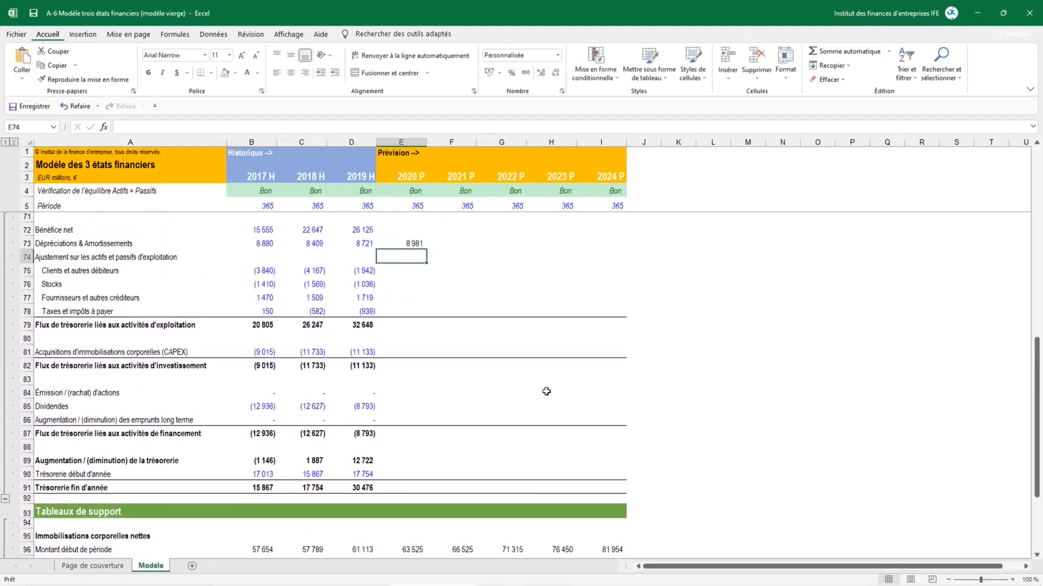
key(Up)
key(shift+Right)
key(shift+Right)
key(shift+Right)
key(shift+Right)
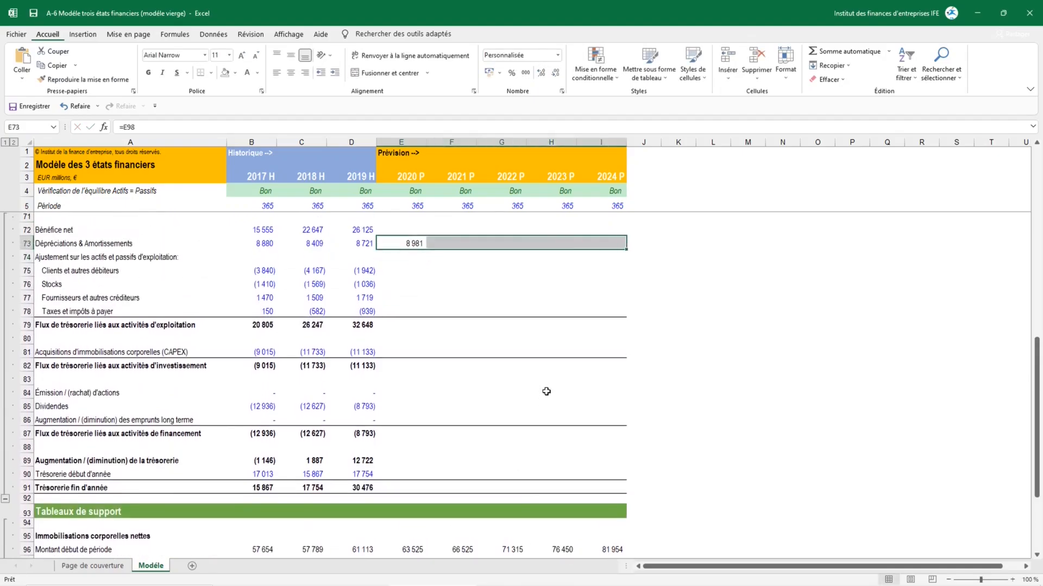
key(ctrl+r)
Link 2020 CAPEX in cash flow statement cell E81 to the fixed assets schedule as an outflow with =-E97
key(Down)
key(Down)
key(Down)
key(Down)
key(Down)
key(Down)
key(Down)
key(Down)
key(Down)
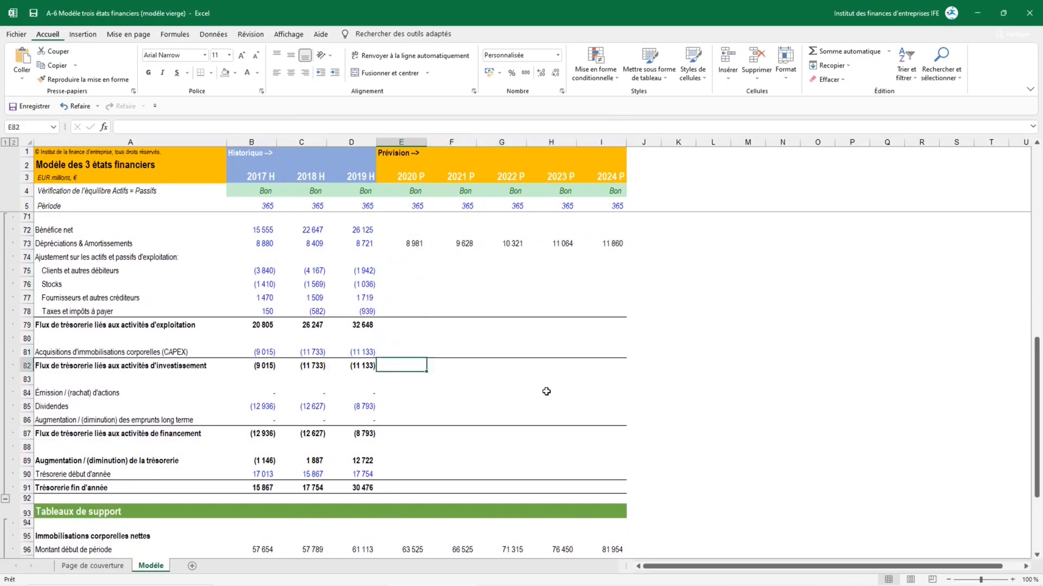
key(Up)
text(=)
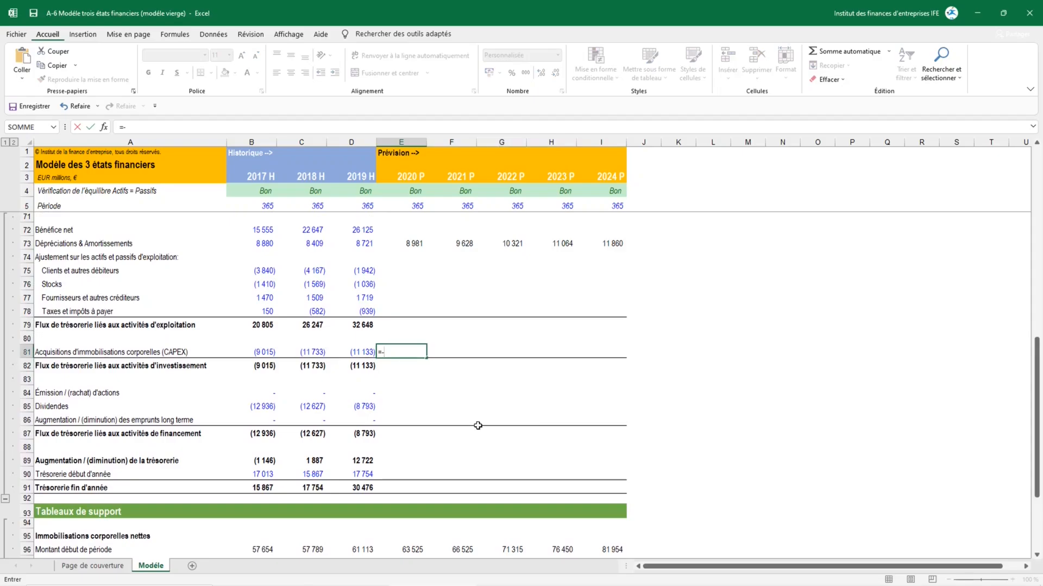
scroll(478, 425, down, 1)
scroll(478, 426, up, 2)
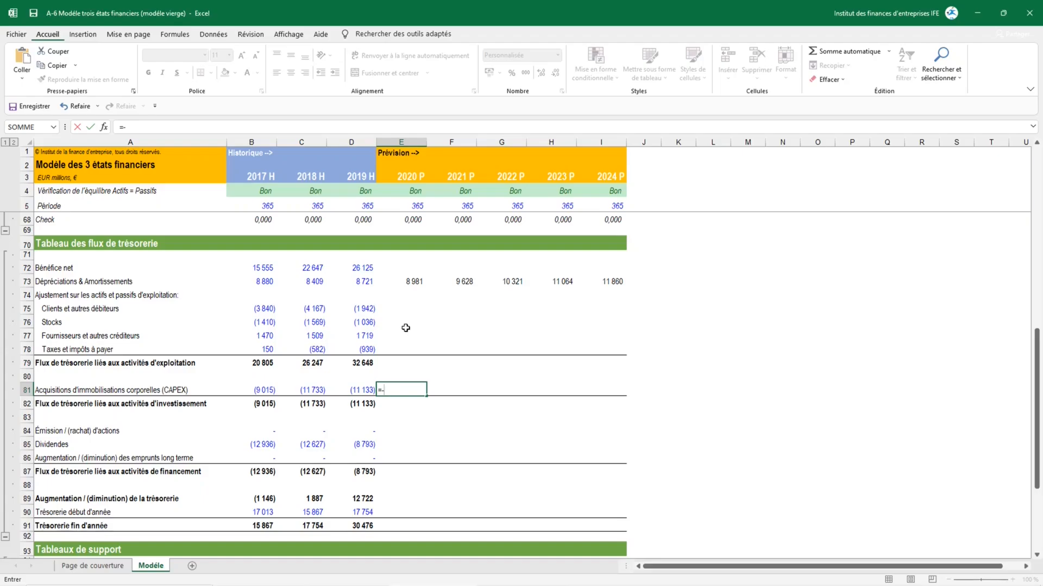
scroll(405, 402, down, 4)
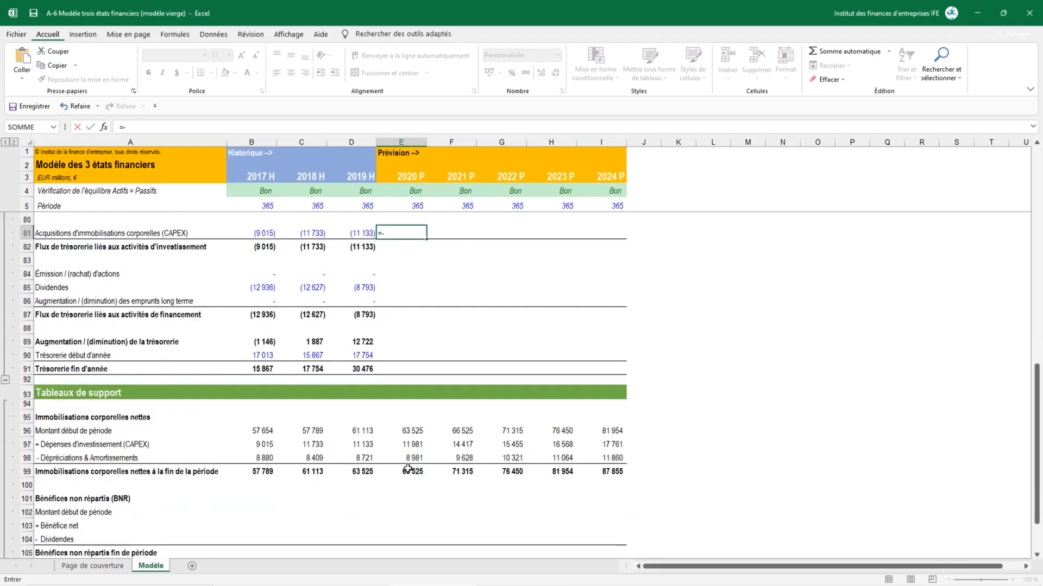
click(413, 444)
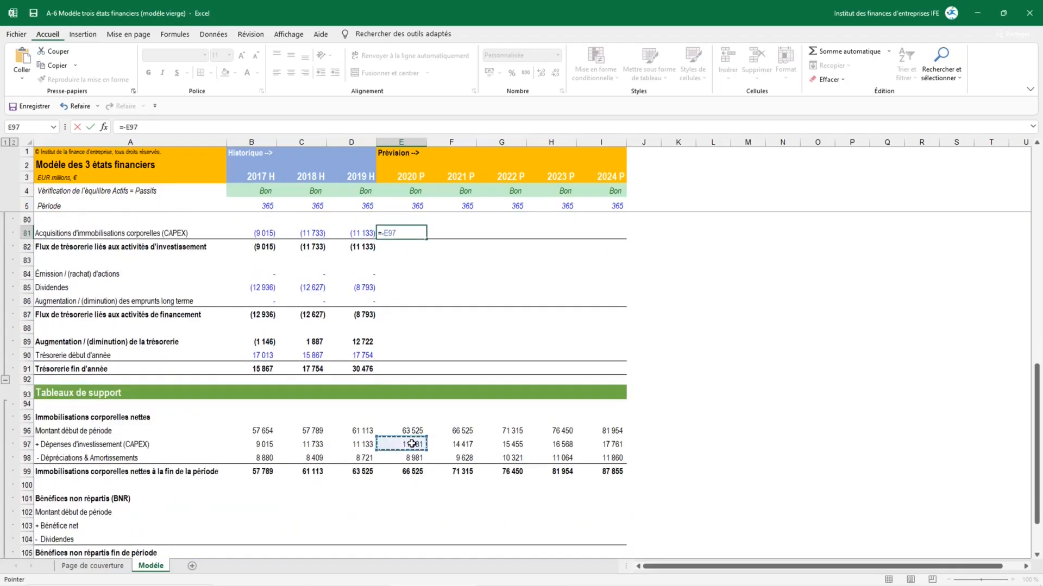
key(Return)
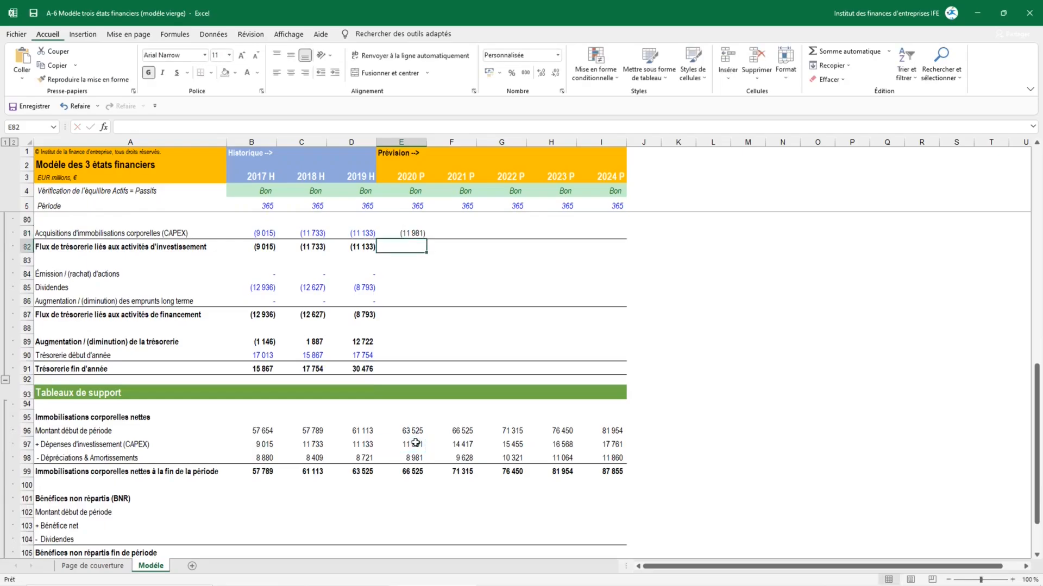
Copy the 2019 investing cash flow total formula in D82 into the 2020 forecast cell E82
key(Left)
key(shift+Right)
key(ctrl+d)
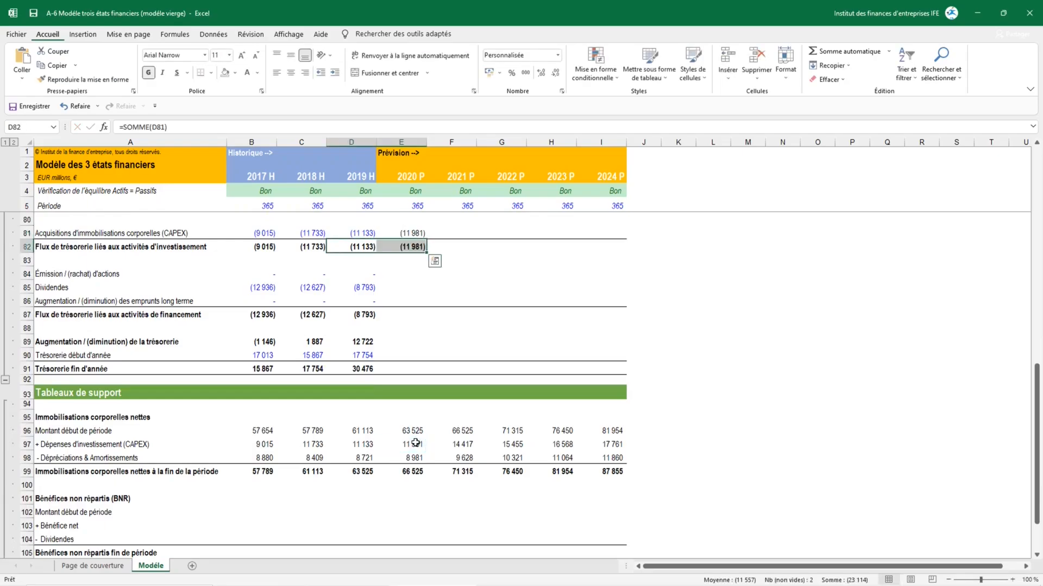
Copy the 2020 CAPEX and investing cash flow formulas in E81:E82 across the 2021–2024 forecast columns, cells F81:I82
key(Right)
key(shift+Up)
key(shift+Right)
key(shift+Right)
key(shift+Right)
key(shift+Right)
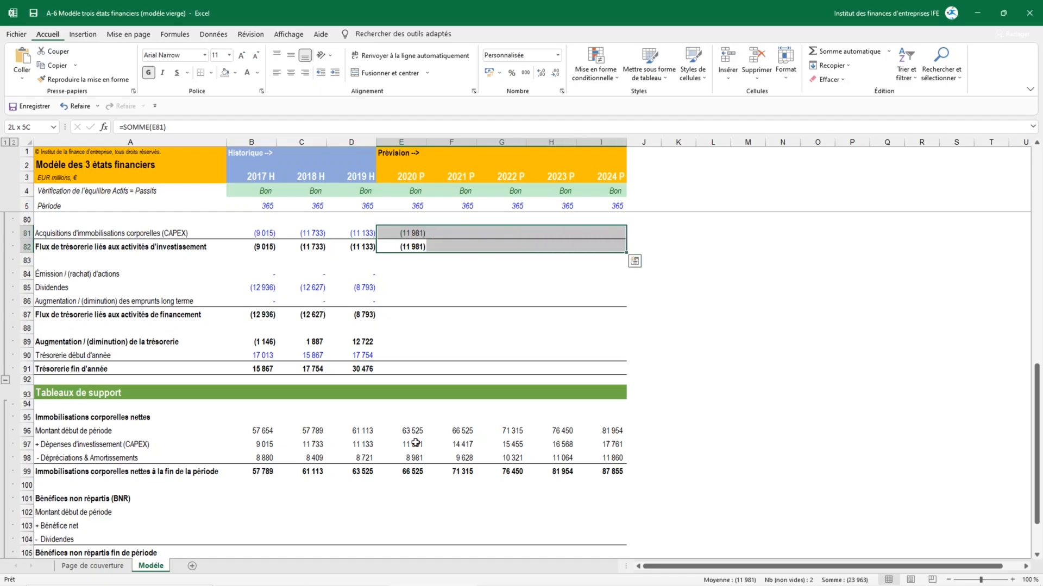
key(ctrl+r)
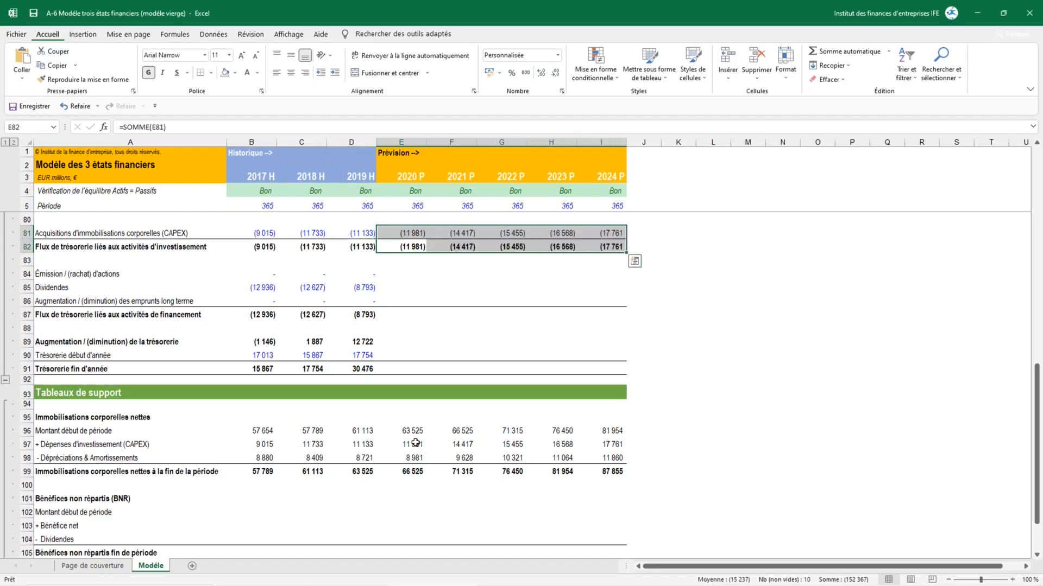
key(Down)
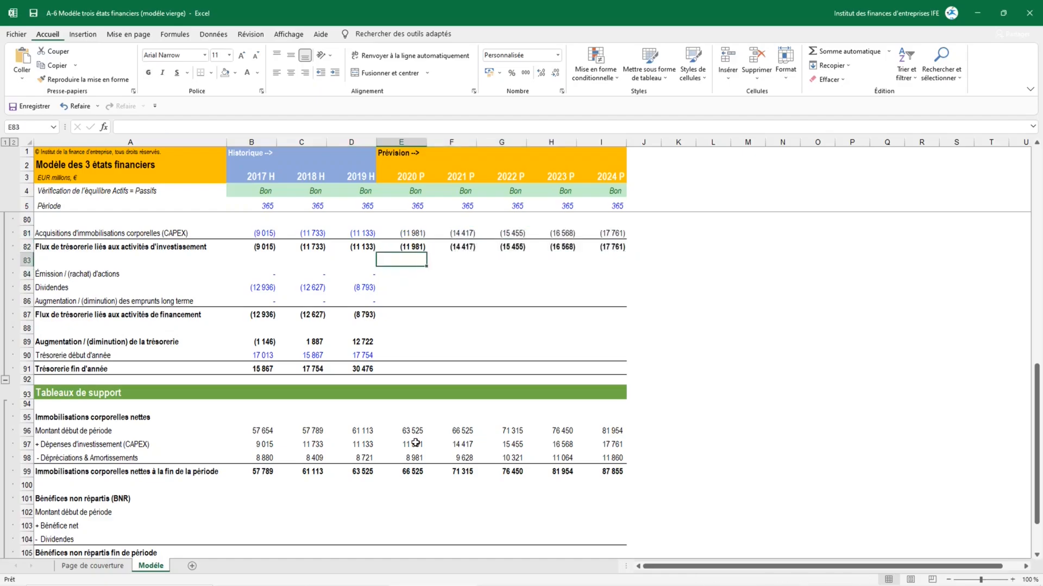
Calculate the 2017 fixed asset turnover ratio in assumptions cell B20 as sales divided by property and equipment, =B31/B49
click(663, 342)
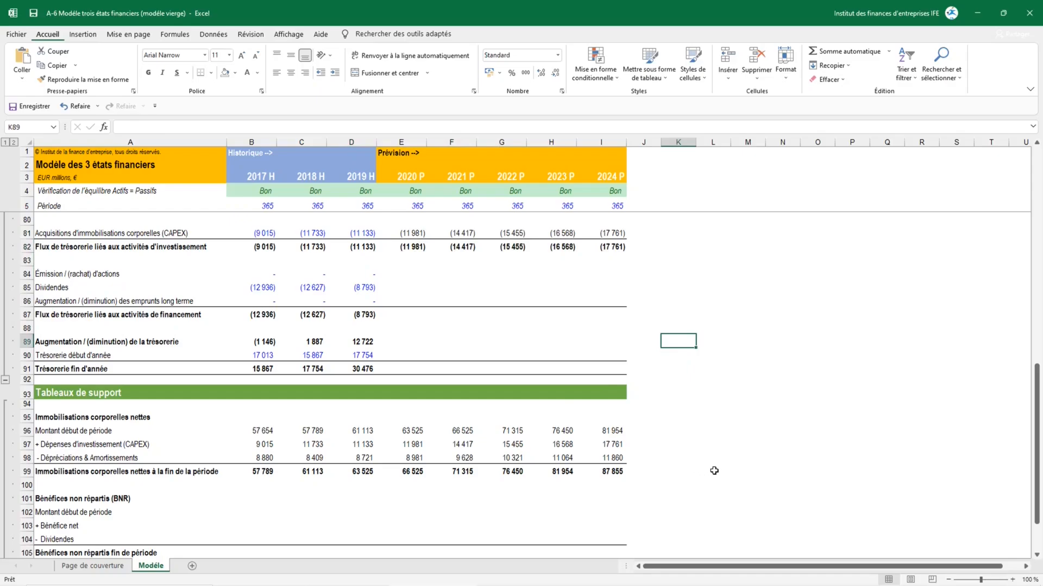
scroll(722, 468, down, 2)
scroll(722, 469, up, 4)
scroll(722, 470, up, 15)
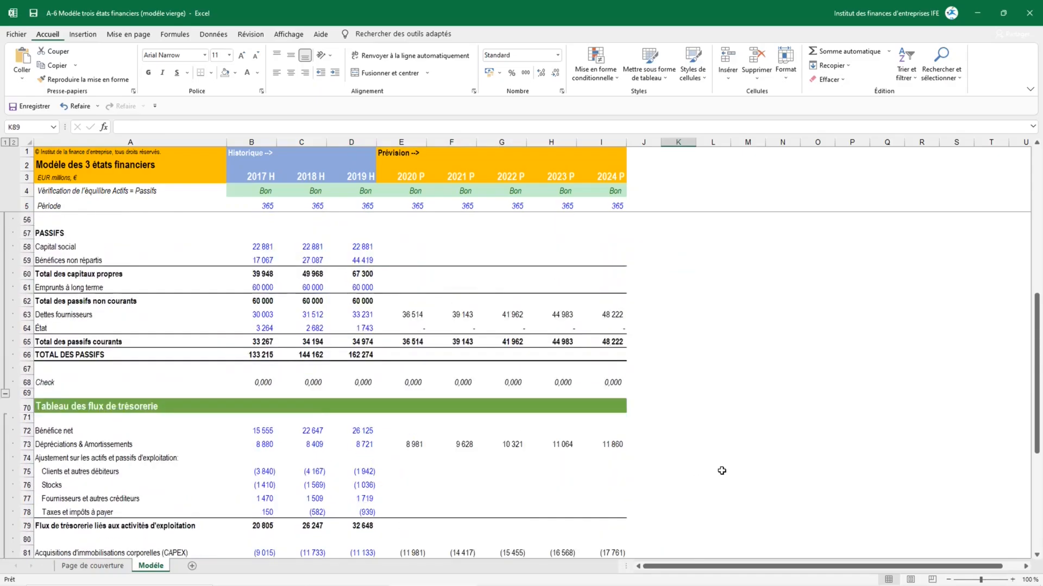
scroll(722, 470, up, 5)
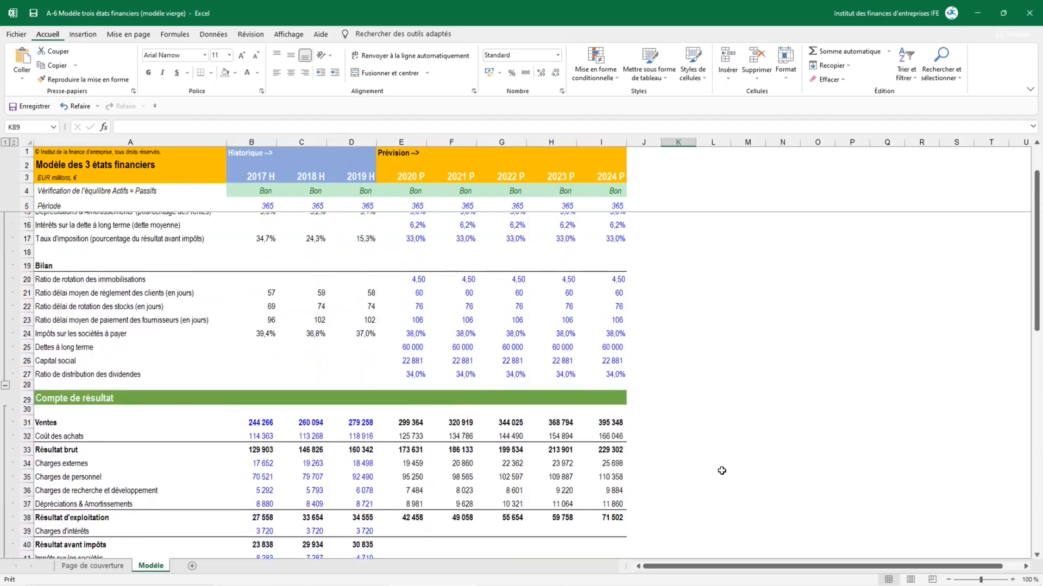
click(270, 340)
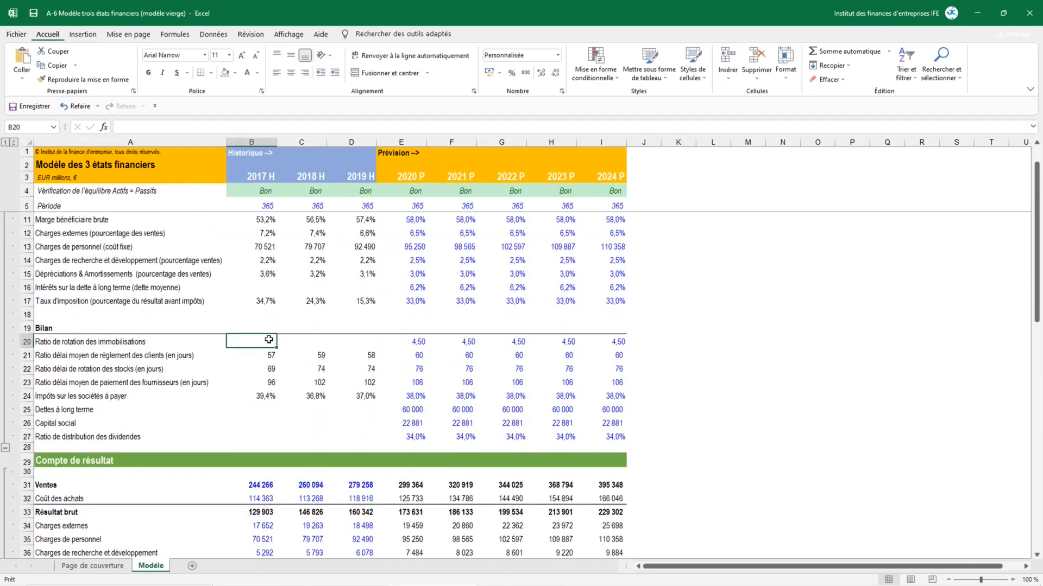
text(=)
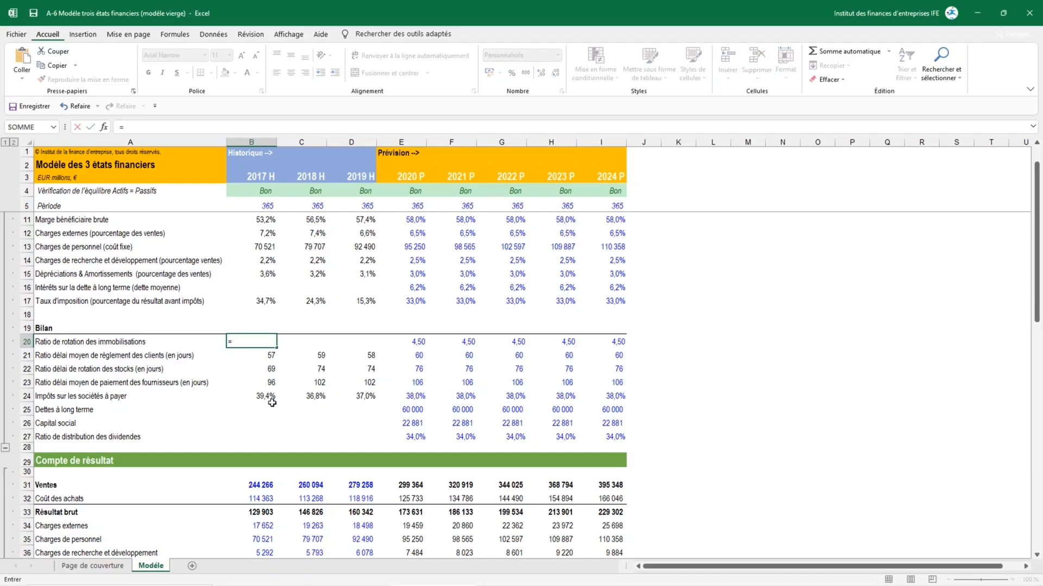
scroll(271, 399, down, 6)
scroll(263, 326, up, 2)
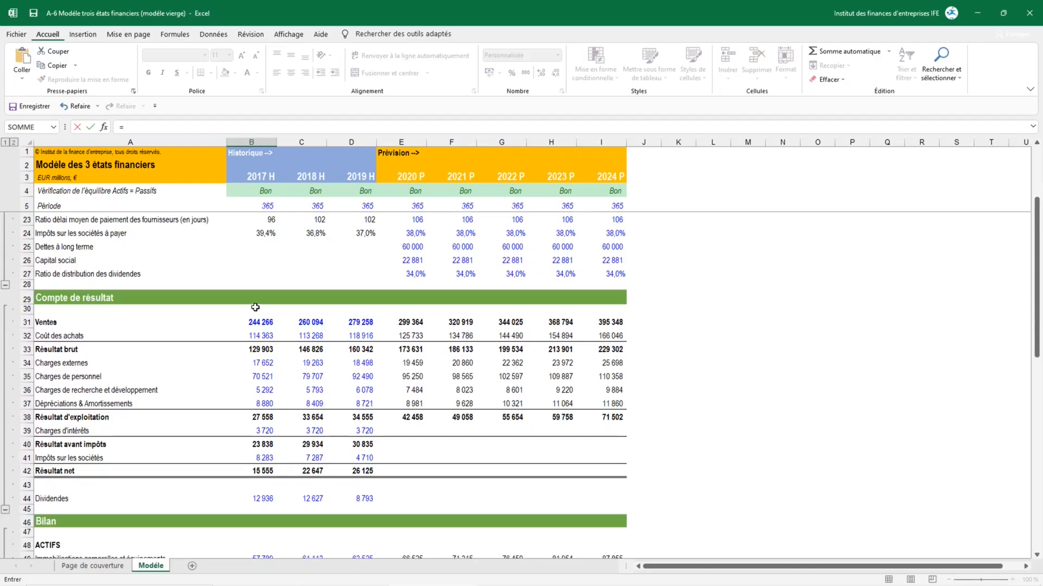
click(261, 322)
text(/)
scroll(253, 414, down, 3)
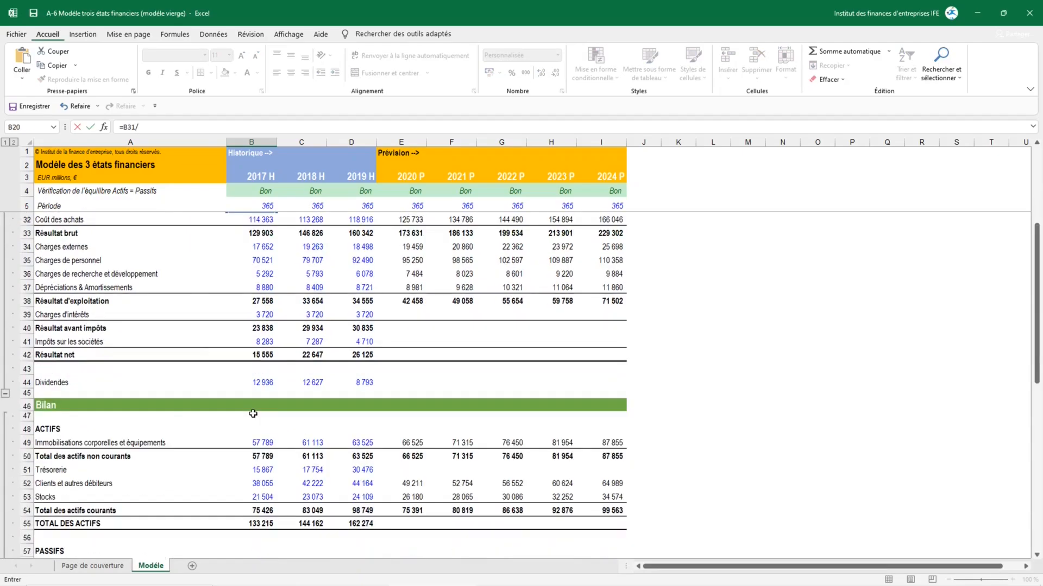
click(264, 444)
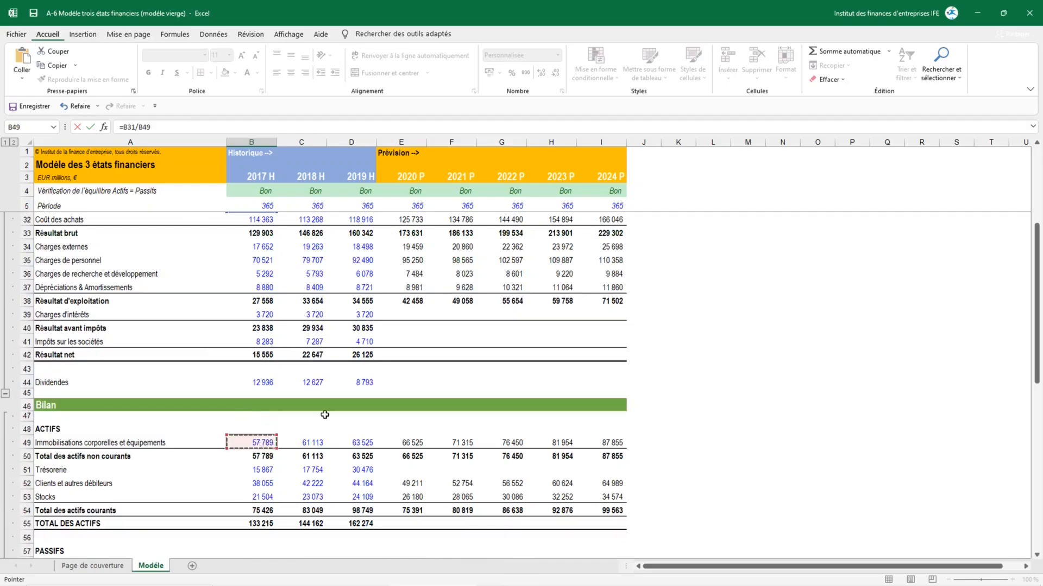
key(Return)
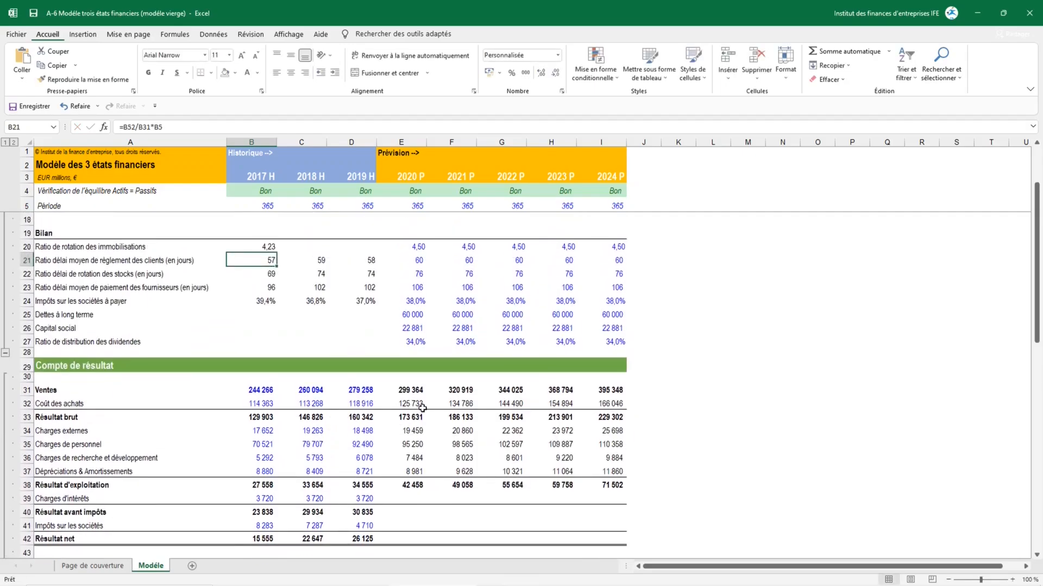
Copy the 2017 fixed asset turnover formula in B20 across the 2018 and 2019 historical columns, cells C20:D20
key(Up)
key(shift+Right)
key(shift+Right)
key(ctrl+r)
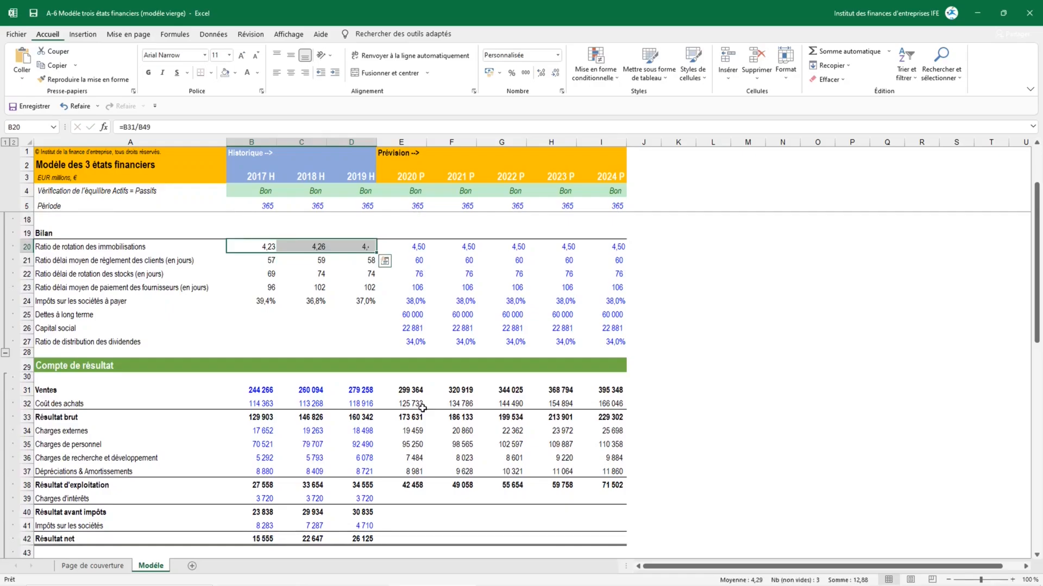
key(Down)
key(Down)
key(Down)
key(Down)
key(Down)
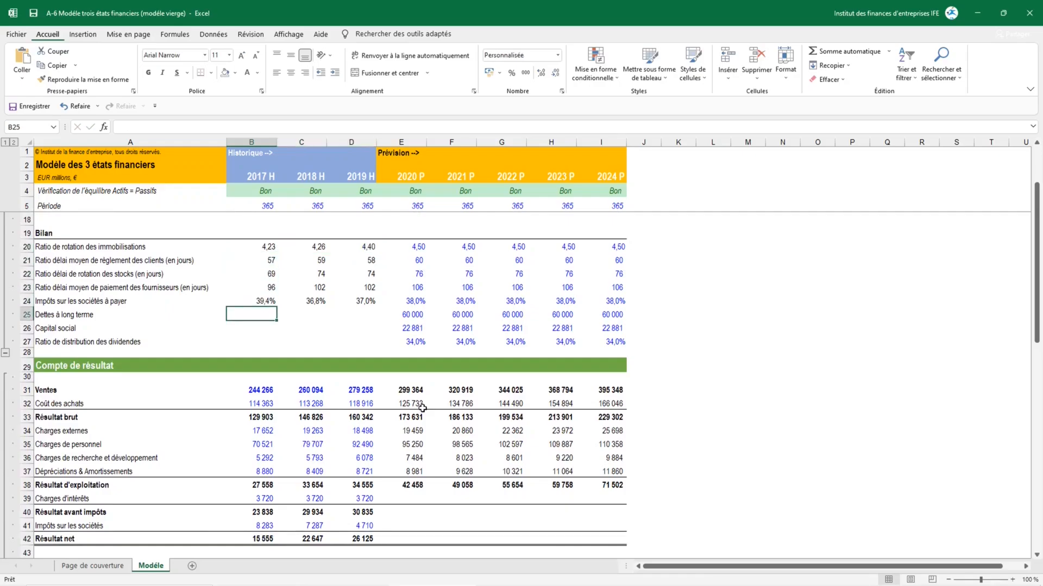